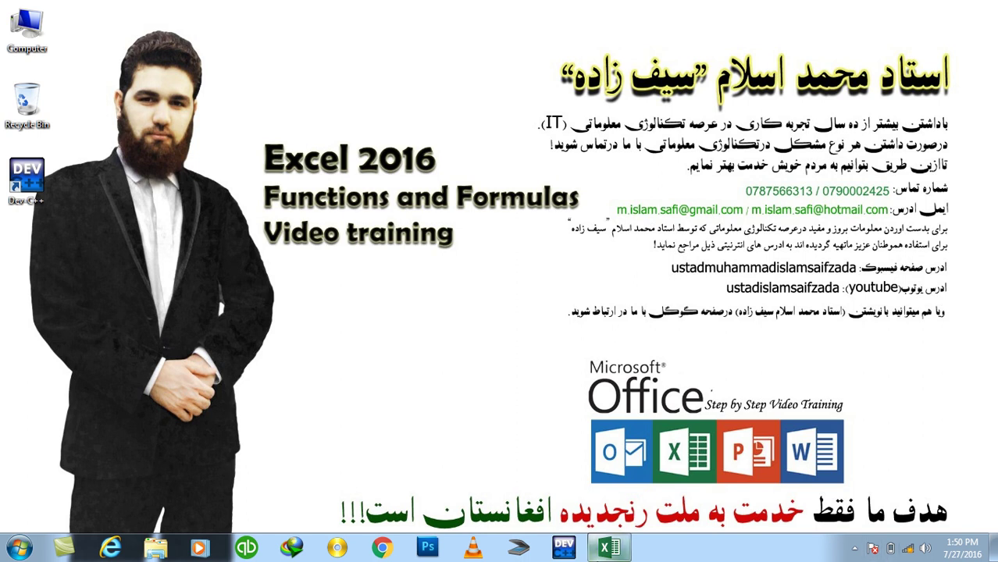
# Restore the Excel workbook window with the blank 'Datedif Function' sheet.
pyautogui.click(609, 548)
pyautogui.click(472, 252)
# Label H3 'My Birth Date' and H4 'Extact birth Date'.
pyautogui.click(416, 198)
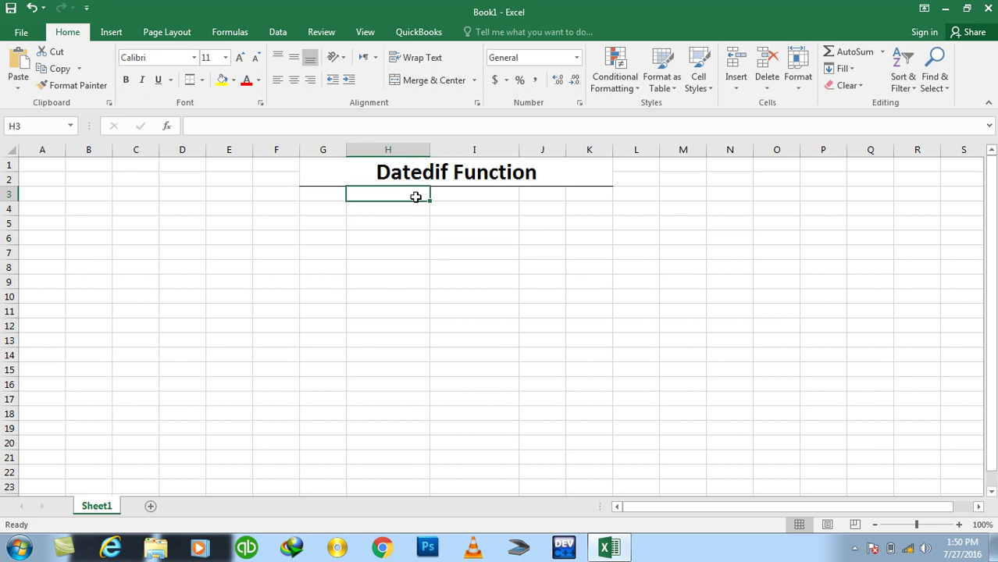
pyautogui.moveTo(448, 206); pyautogui.dragTo(449, 201)
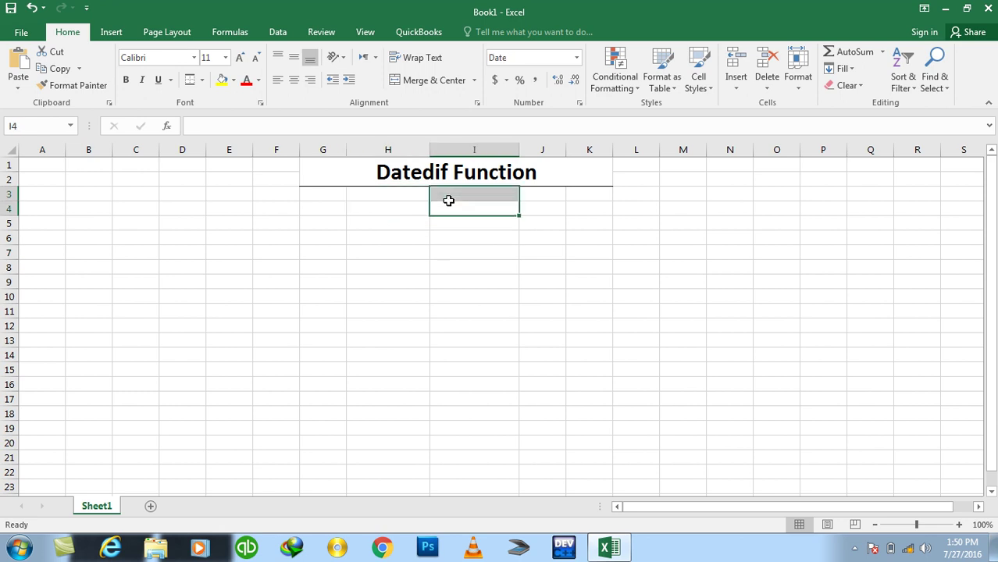
pyautogui.click(414, 197)
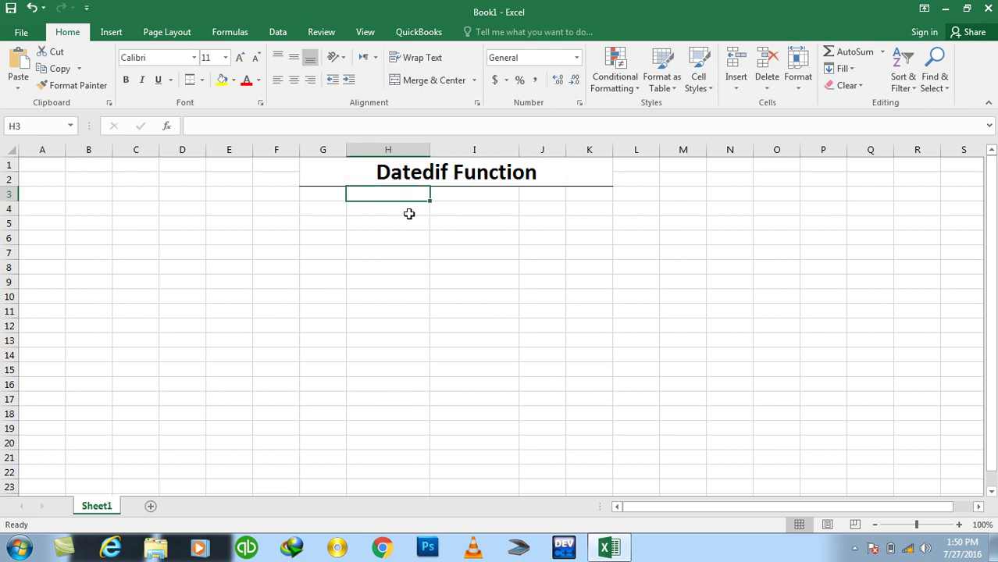
pyautogui.write('My Birth Date')
pyautogui.press('Return')
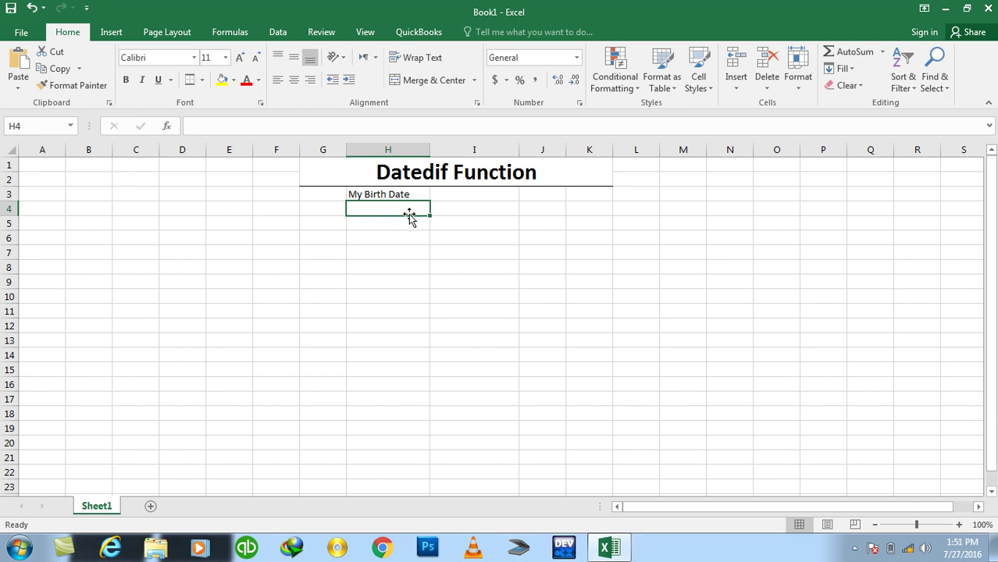
pyautogui.write('Extact birth Date')
pyautogui.press('Return')
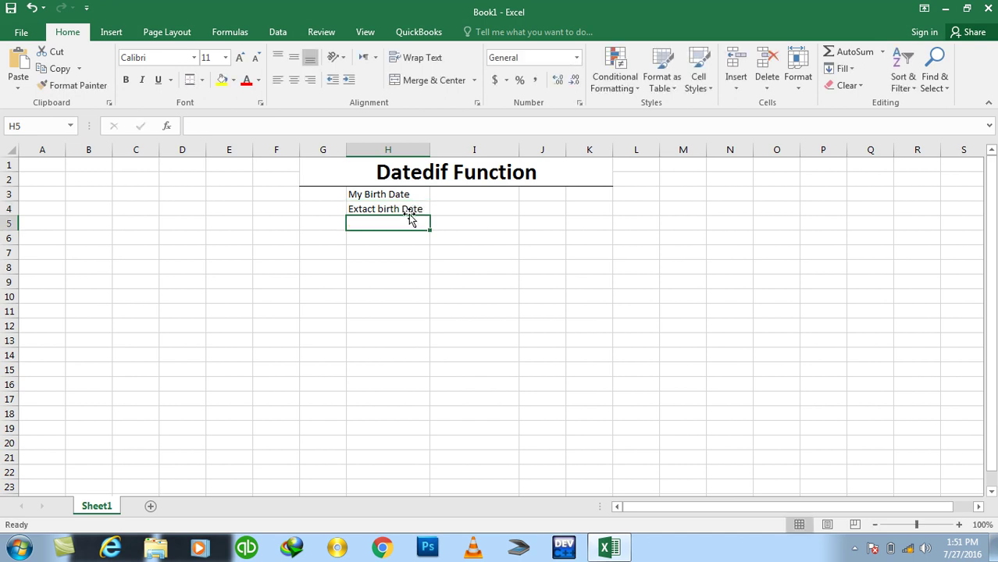
# Enter the birth date 1/1/1990 in I3.
pyautogui.press('Right')
pyautogui.press('Up')
pyautogui.press('Up')
pyautogui.write('1/1/1990')
pyautogui.press('Return')
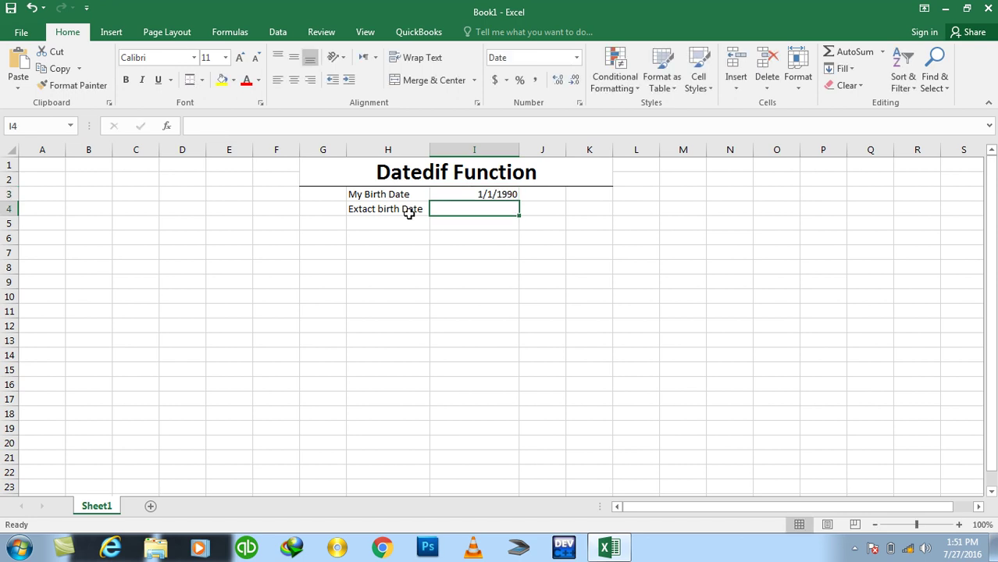
pyautogui.press('Return')
# Start the I4 formula =datedif(I3,today(),"Y")&" Years" with a space before Years.
pyautogui.press('Up')
pyautogui.write('=datedif')
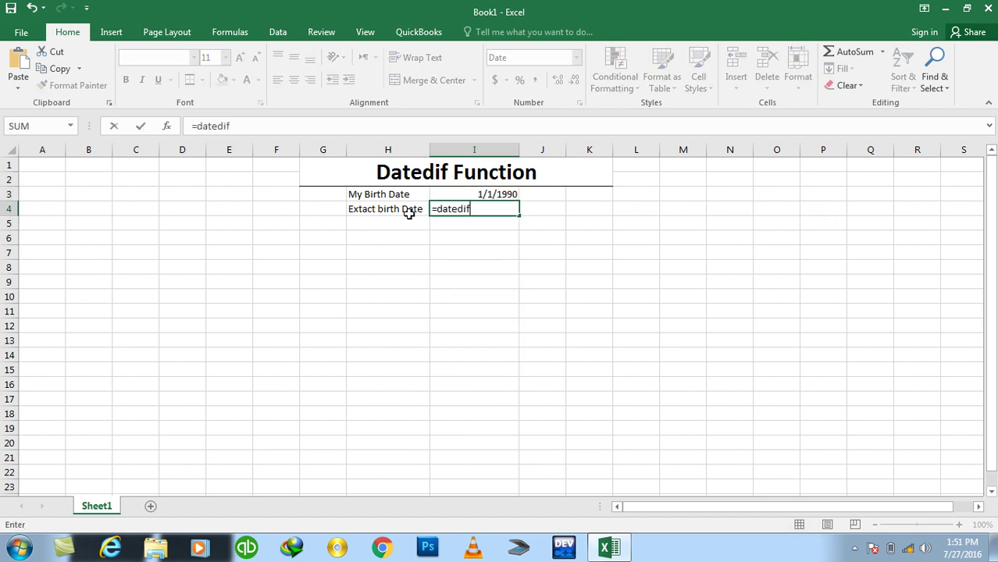
pyautogui.write('(')
pyautogui.click(461, 194)
pyautogui.write(',today()')
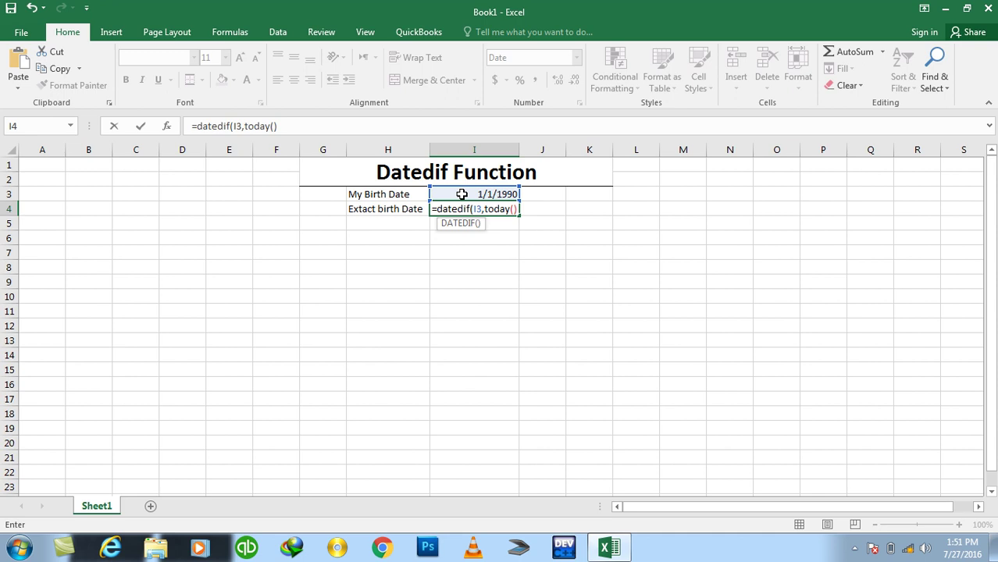
pyautogui.write(',"Y')
pyautogui.write('")')
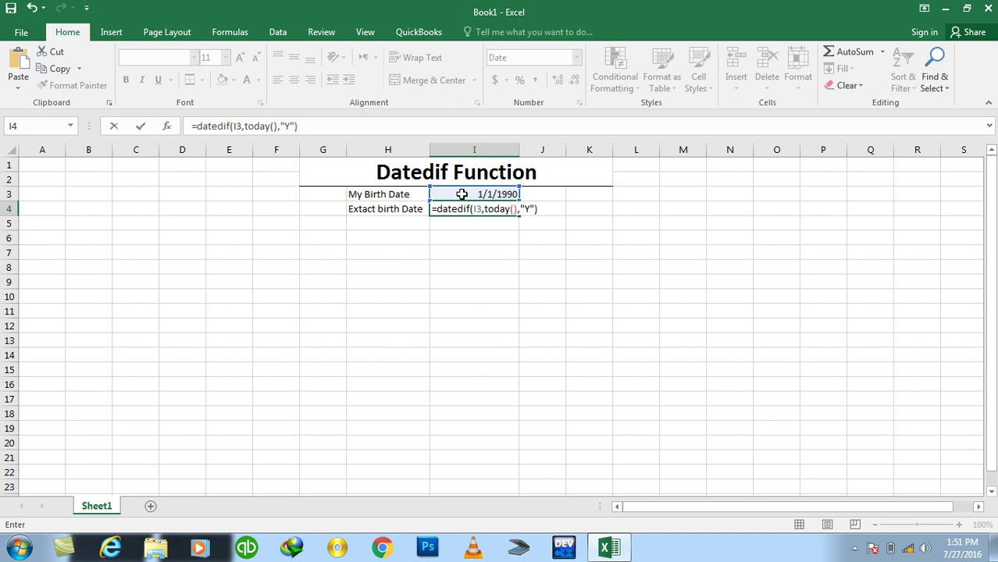
pyautogui.write('&')
pyautogui.write('"Years')
pyautogui.write('"')
pyautogui.click(549, 208)
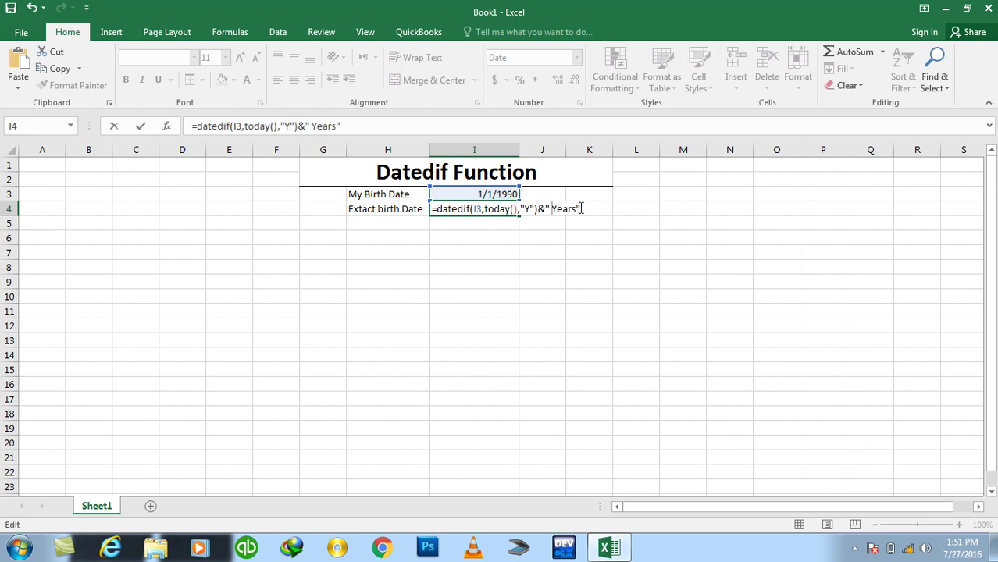
pyautogui.click(582, 209)
# Append the "YM" Months and "MD" Days DATEDIF parts to the I4 formula and confirm it.
pyautogui.write('&')
pyautogui.write('dat')
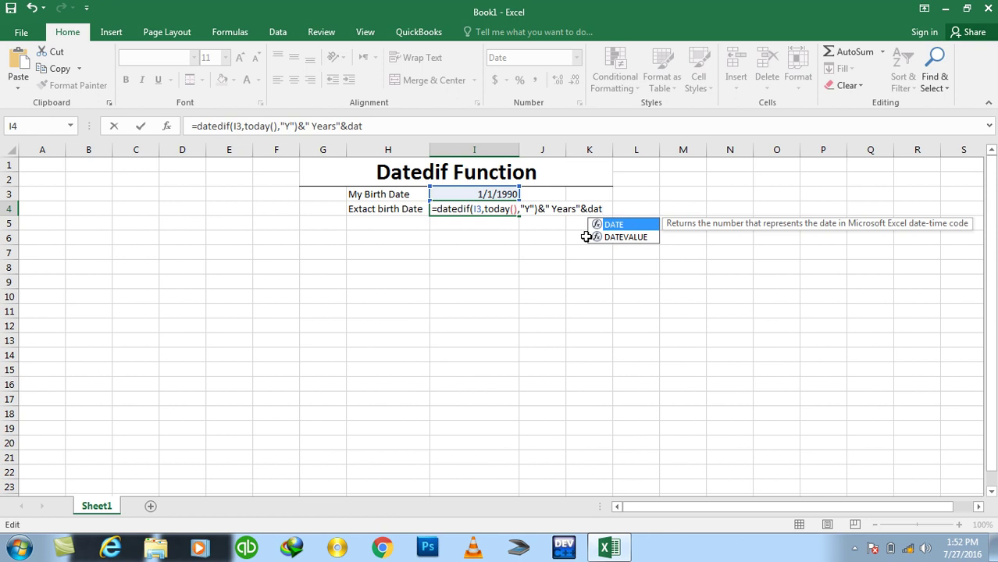
pyautogui.write('edif')
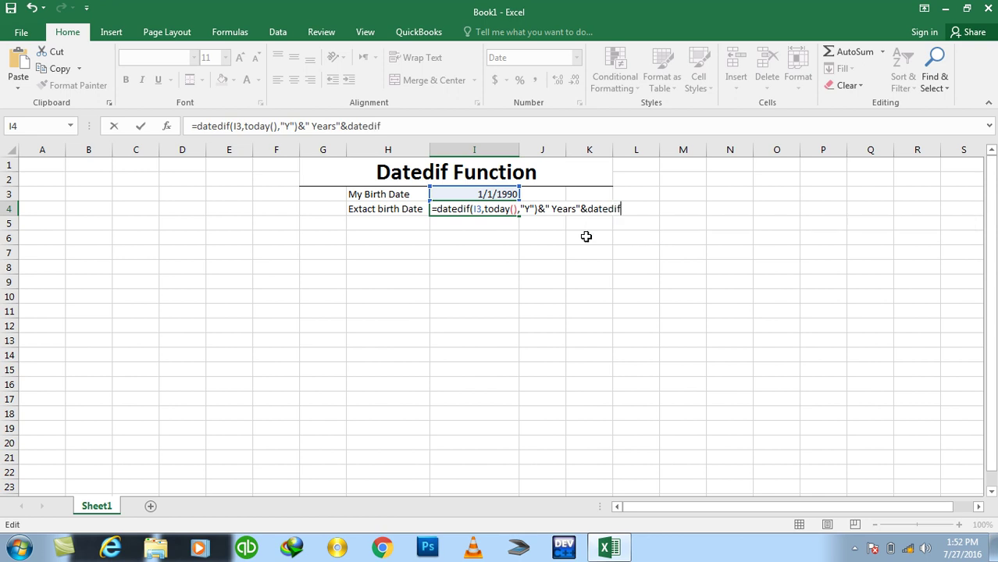
pyautogui.write('(')
pyautogui.click(490, 193)
pyautogui.write(',today')
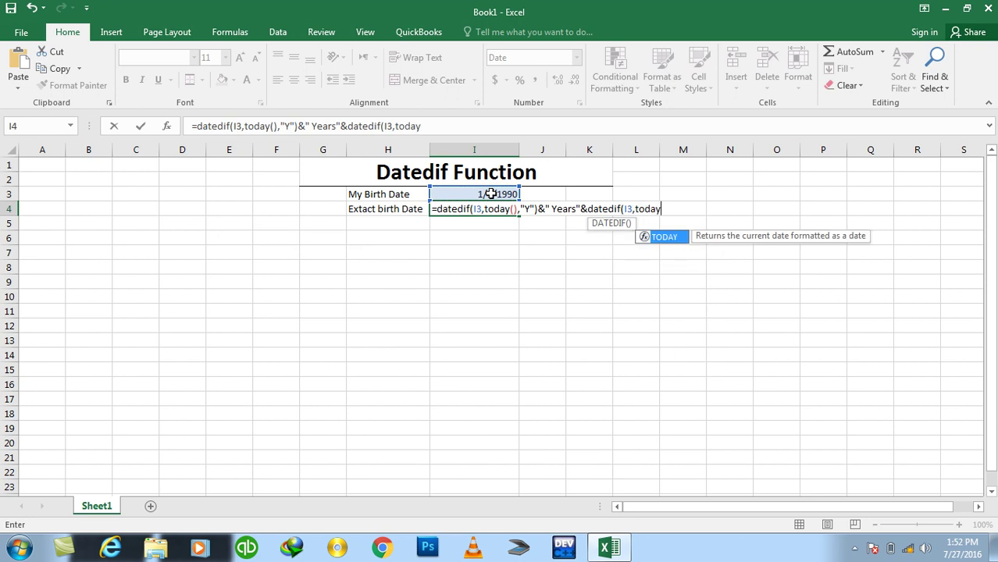
pyautogui.write('(),"YM"')
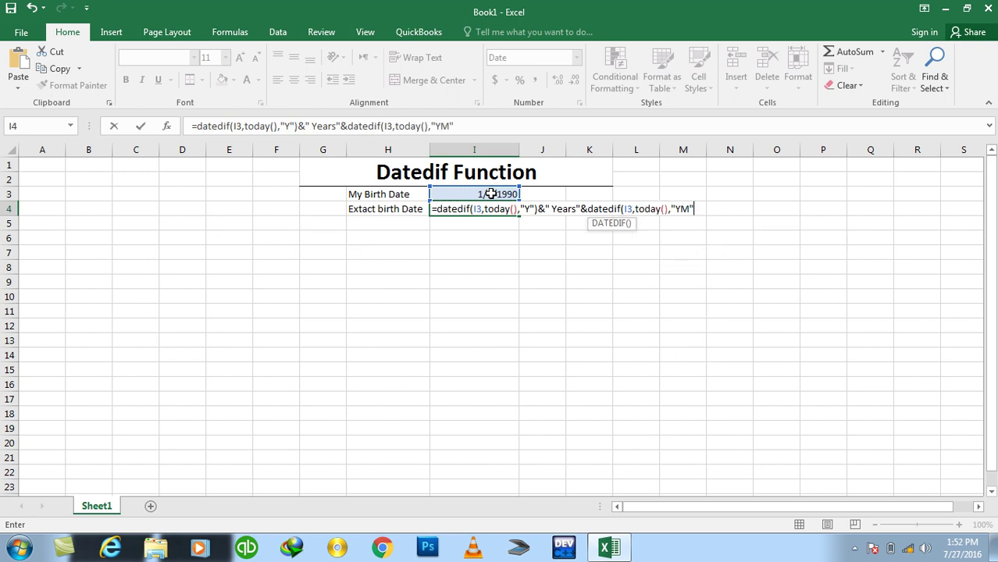
pyautogui.write(')')
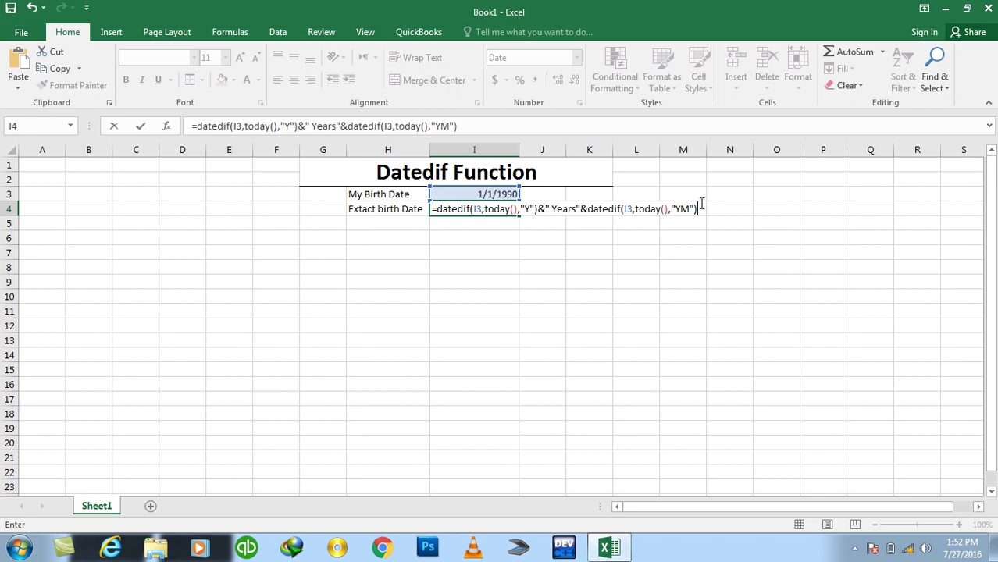
pyautogui.write('&')
pyautogui.write('" Months')
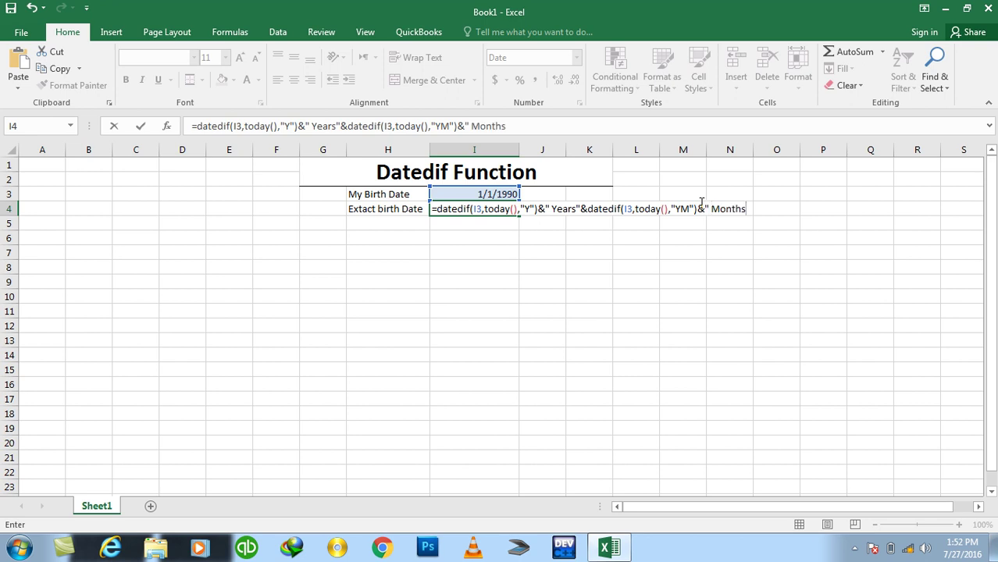
pyautogui.write('"&datedif(')
pyautogui.click(504, 195)
pyautogui.write(',today(),')
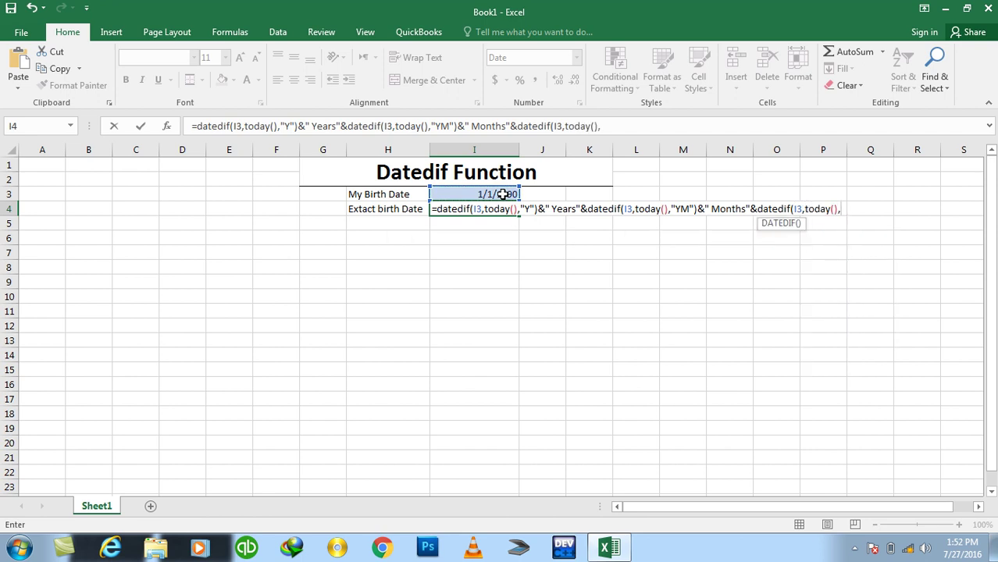
pyautogui.write('"MD")')
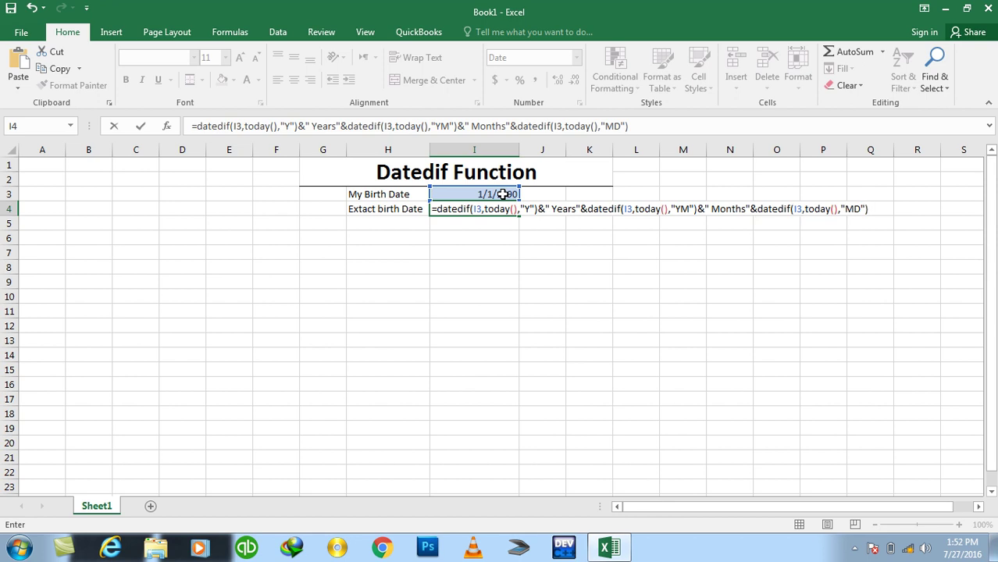
pyautogui.write('&')
pyautogui.write('" Days"')
pyautogui.press('Return')
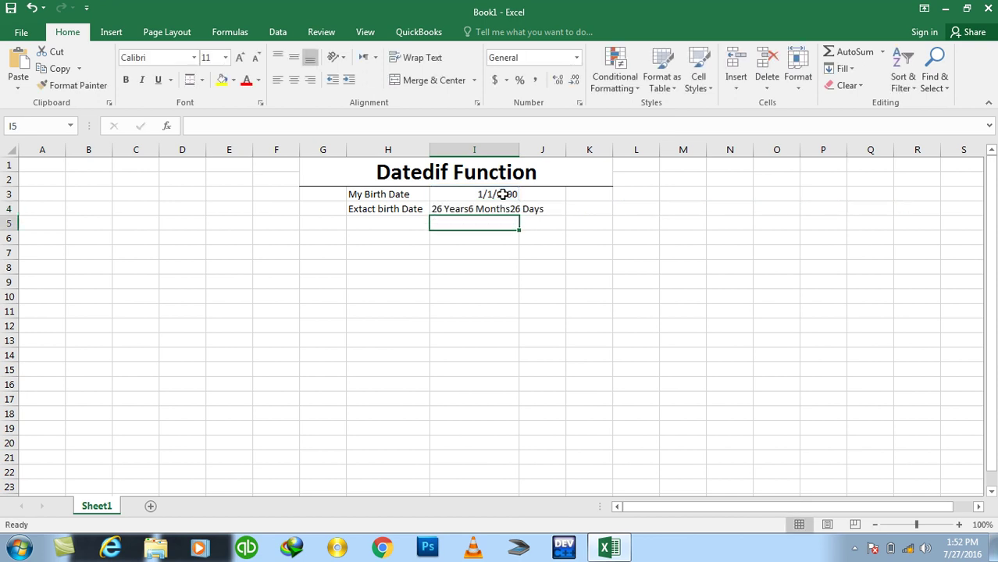
# AutoFit column I to the age text and relabel H4 as 'Your Age is'.
pyautogui.doubleClick(520, 149)
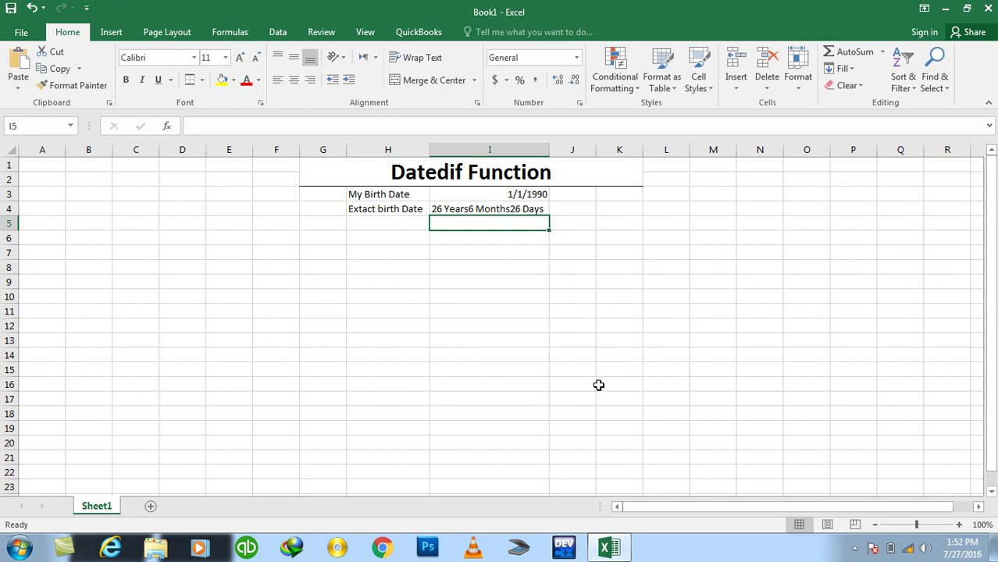
pyautogui.click(457, 207)
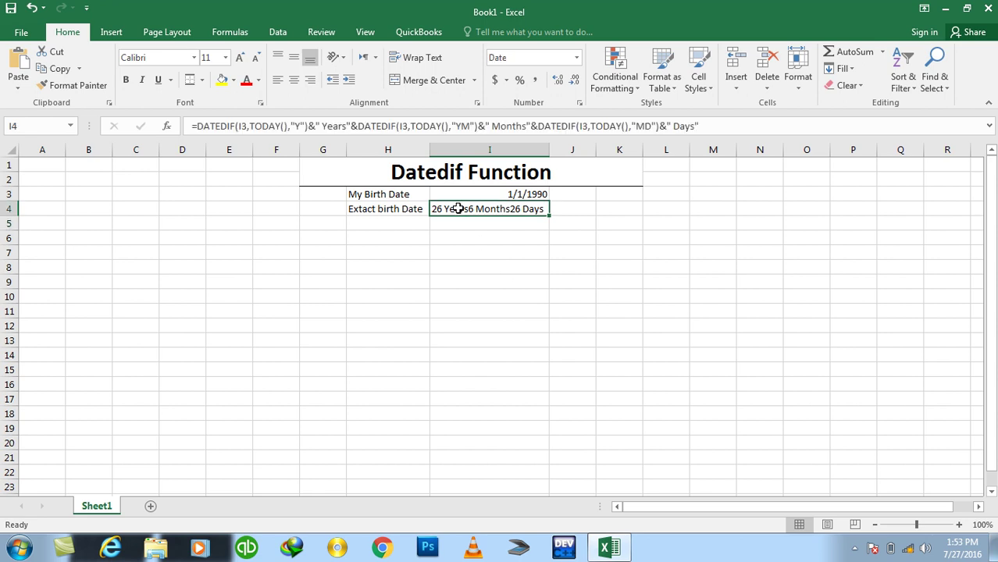
pyautogui.click(415, 209)
pyautogui.write('Y')
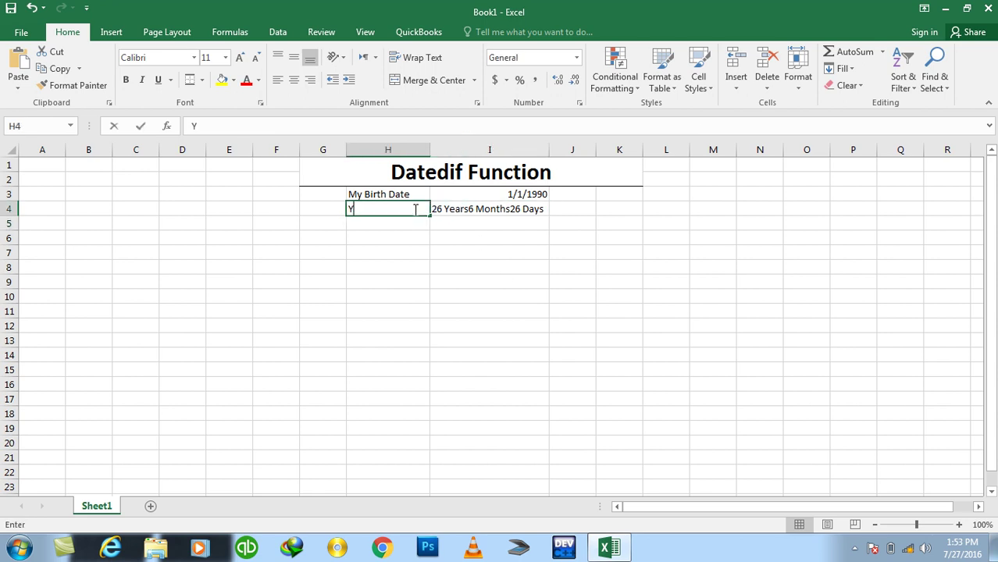
pyautogui.write('our Age is')
pyautogui.press('Return')
pyautogui.click(443, 204)
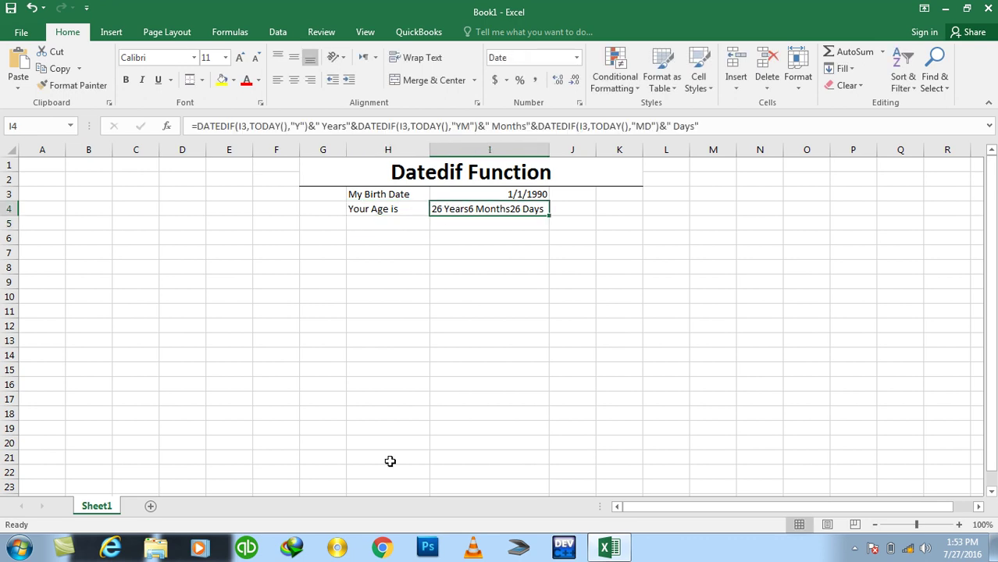
# Insert spaces before Months and Days in the I4 formula so it reads 26 Years 6 Months 26 Days.
pyautogui.doubleClick(464, 211)
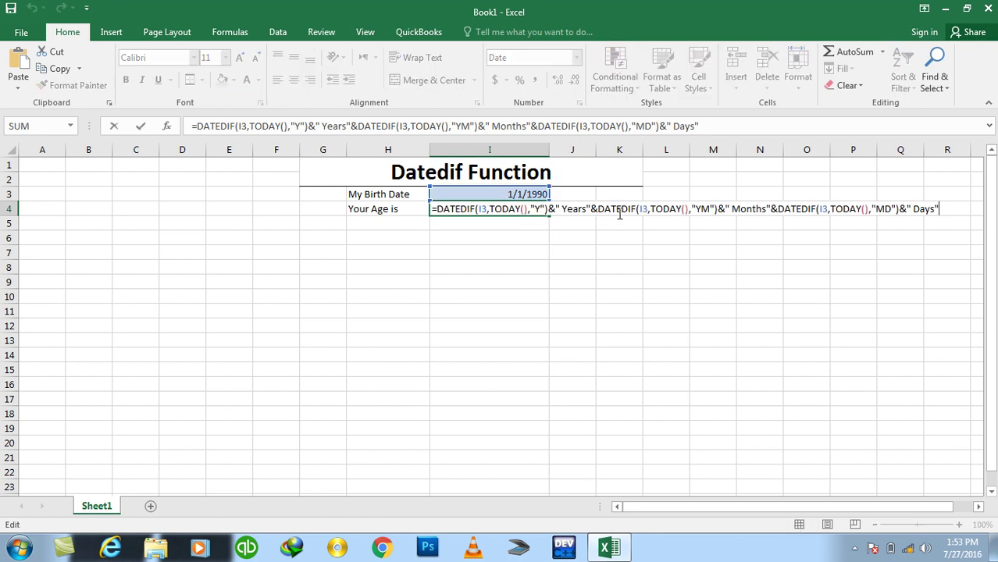
pyautogui.click(587, 209)
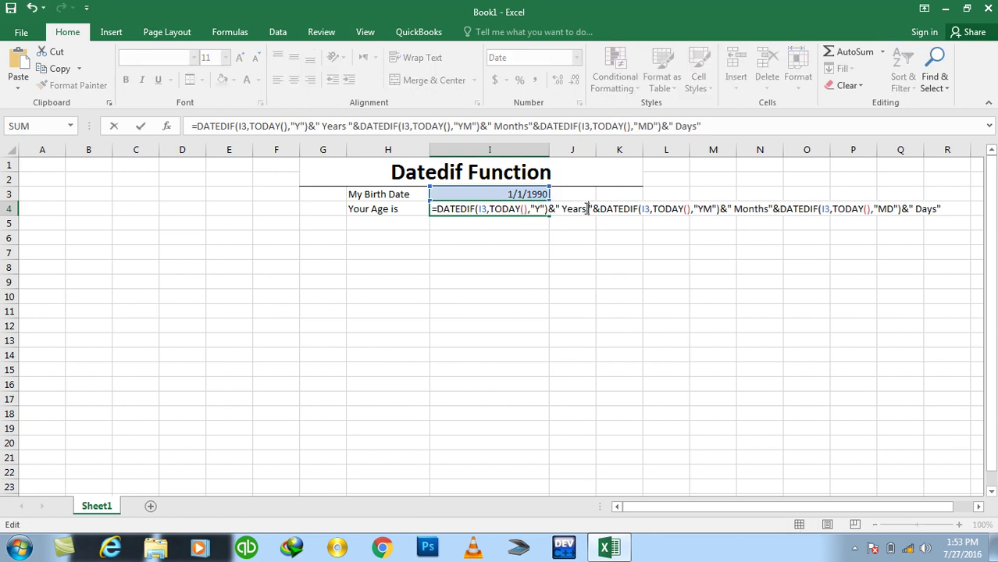
pyautogui.click(767, 209)
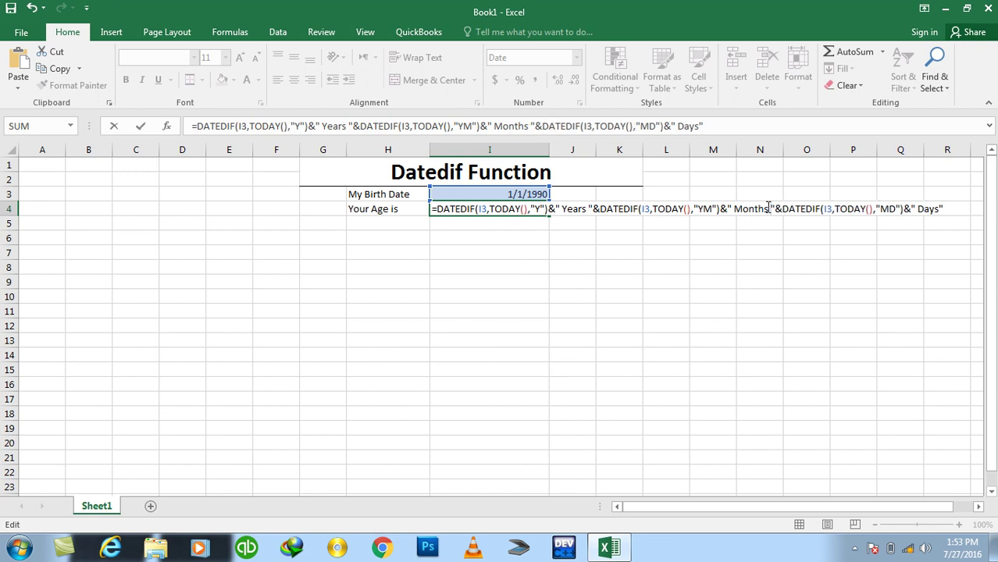
pyautogui.press('Return')
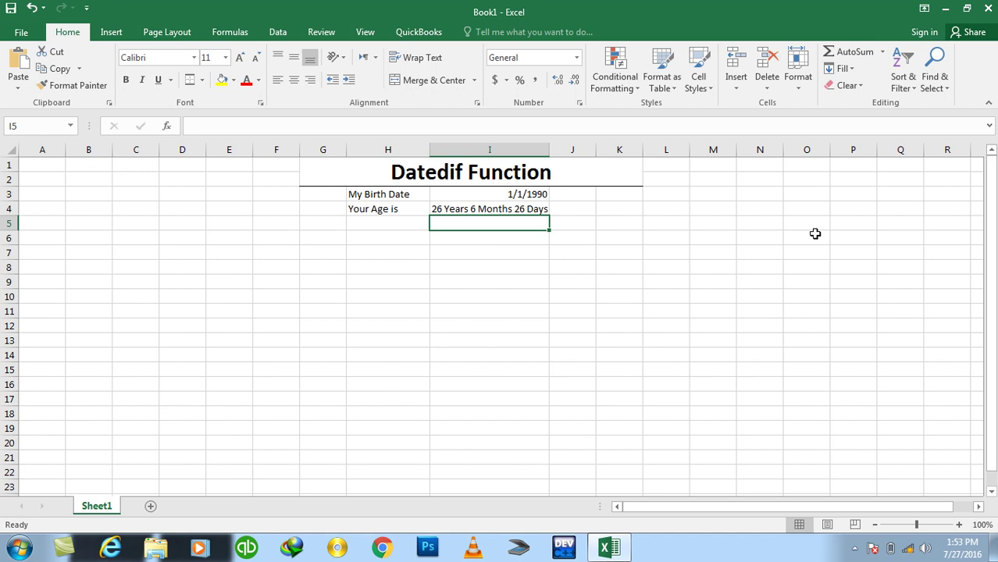
pyautogui.moveTo(495, 196); pyautogui.dragTo(414, 207)
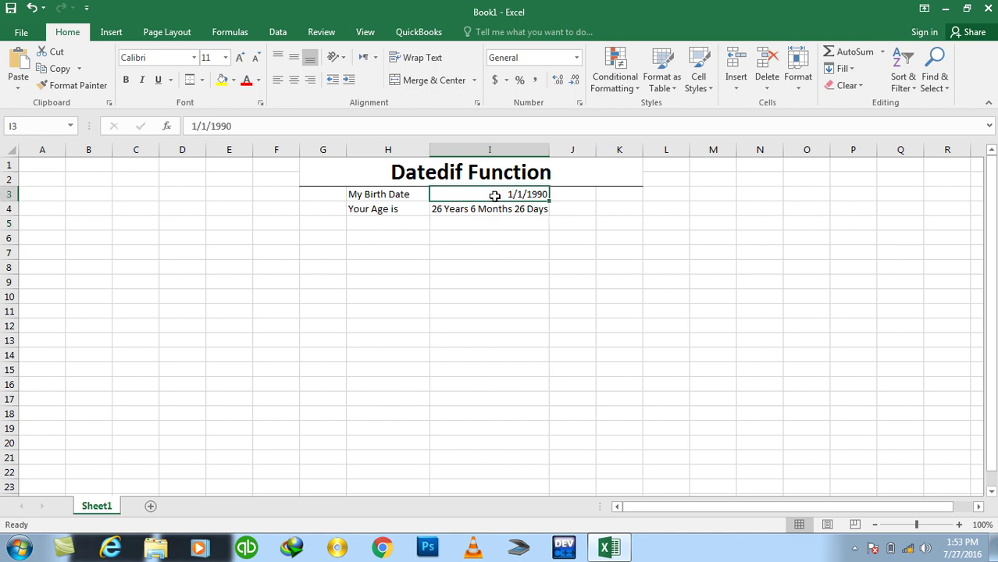
pyautogui.click(294, 80)
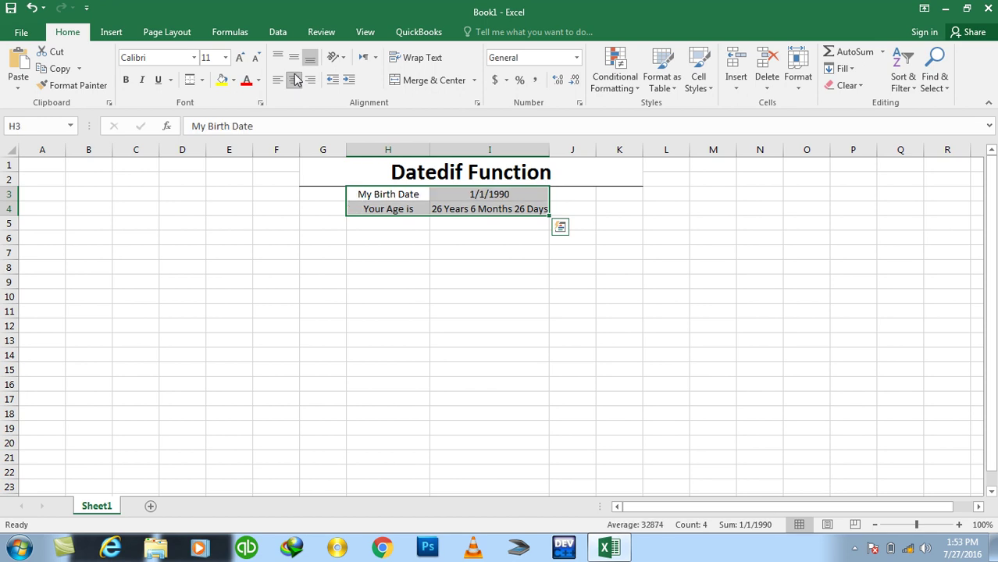
pyautogui.click(319, 32)
pyautogui.click(67, 32)
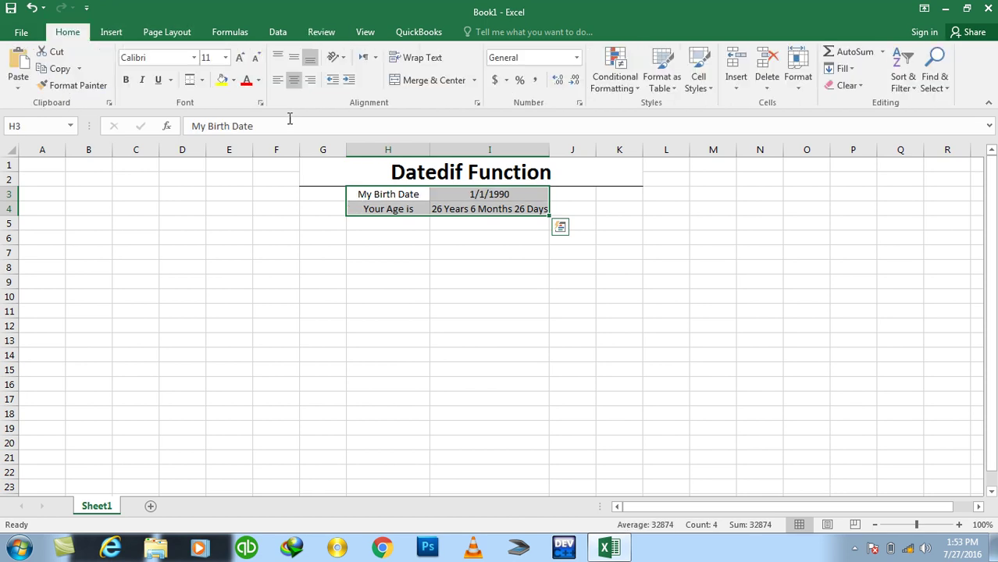
pyautogui.click(397, 354)
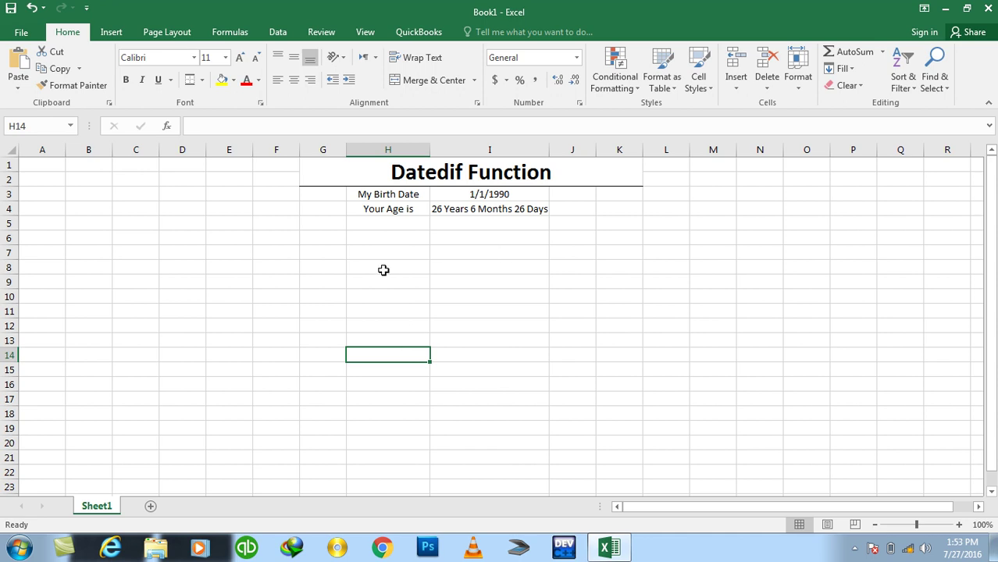
pyautogui.press('Up')
pyautogui.press('Up')
pyautogui.press('Up')
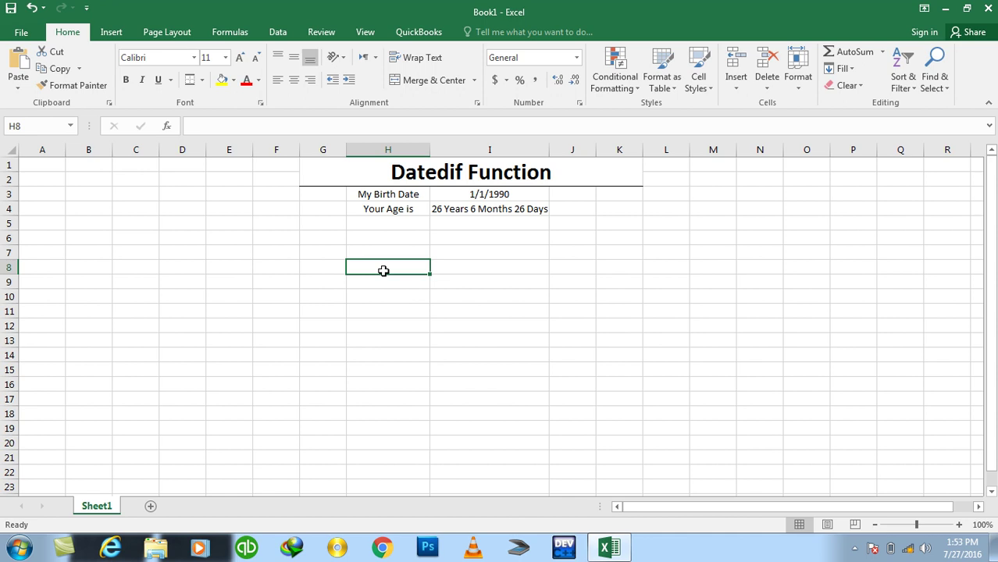
# Enter the headers Customer Name, Brith Date and Extact Birth Date in H8:J8.
pyautogui.write('C')
pyautogui.write('ustom')
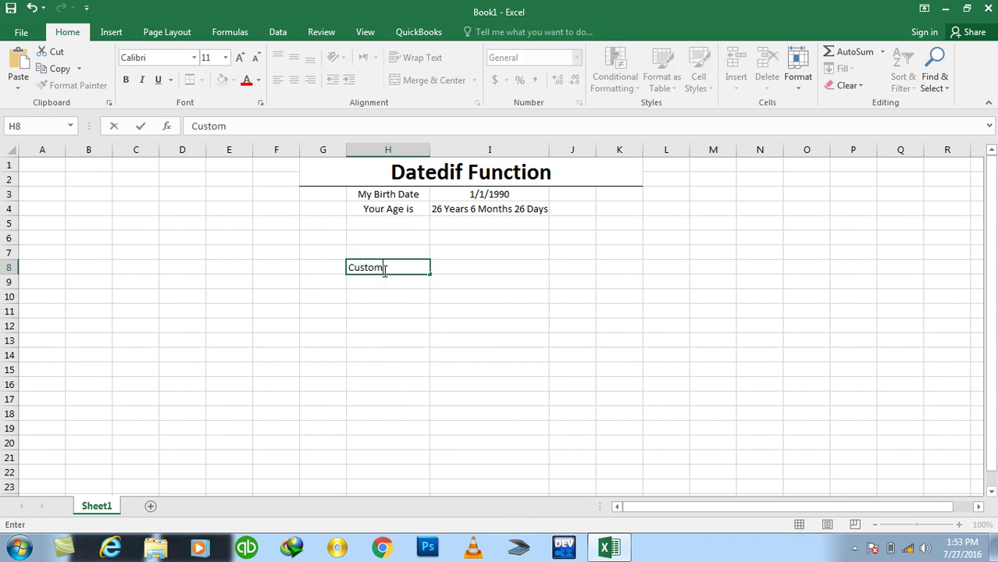
pyautogui.write('er Name')
pyautogui.hotkey('ctrl', 'Return')
pyautogui.press('Tab')
pyautogui.write('Brith Date')
pyautogui.press('Tab')
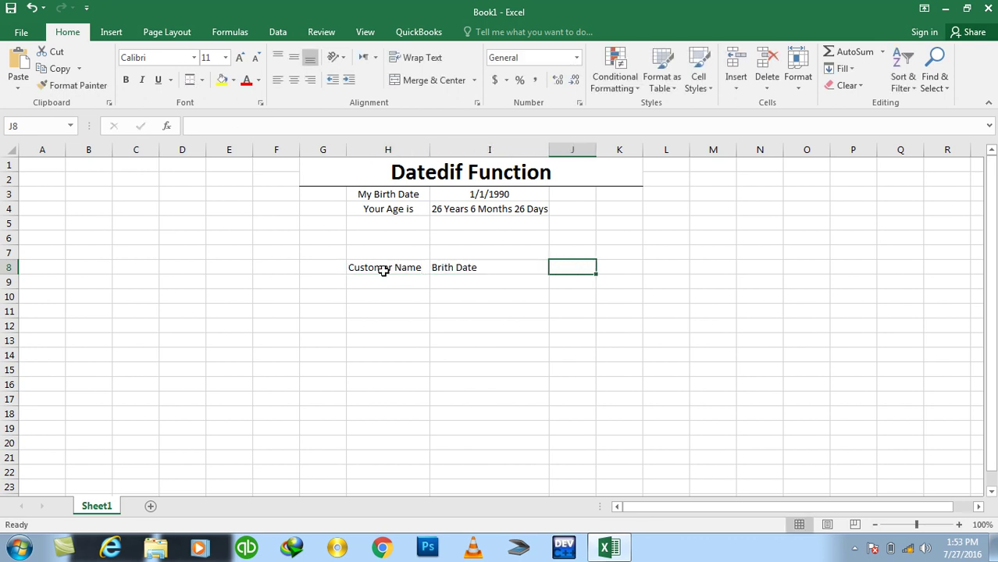
pyautogui.write('Extact Birth Date')
pyautogui.press('Return')
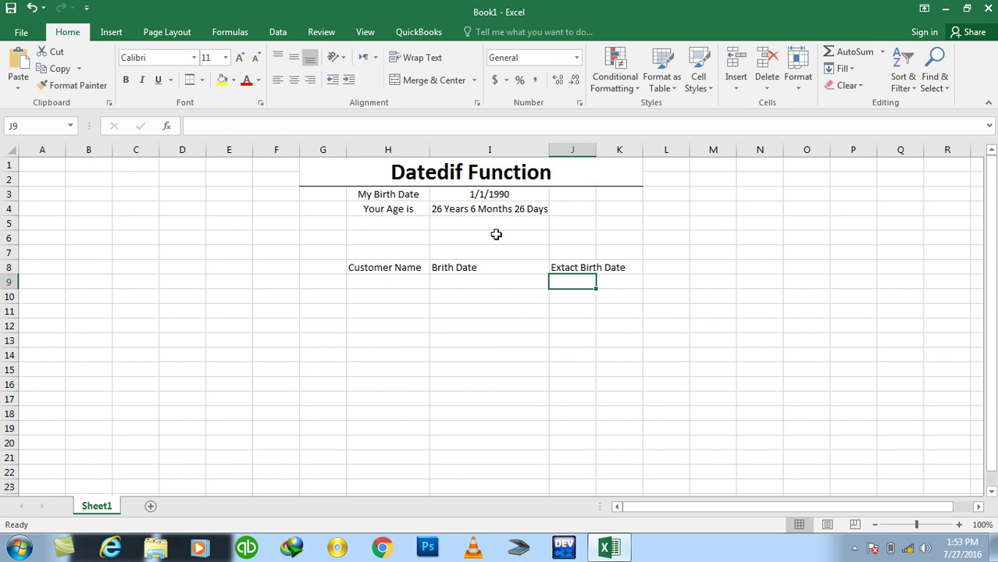
# AutoFit column J and type the customer names down column H from H9.
pyautogui.click(593, 158)
pyautogui.doubleClick(594, 151)
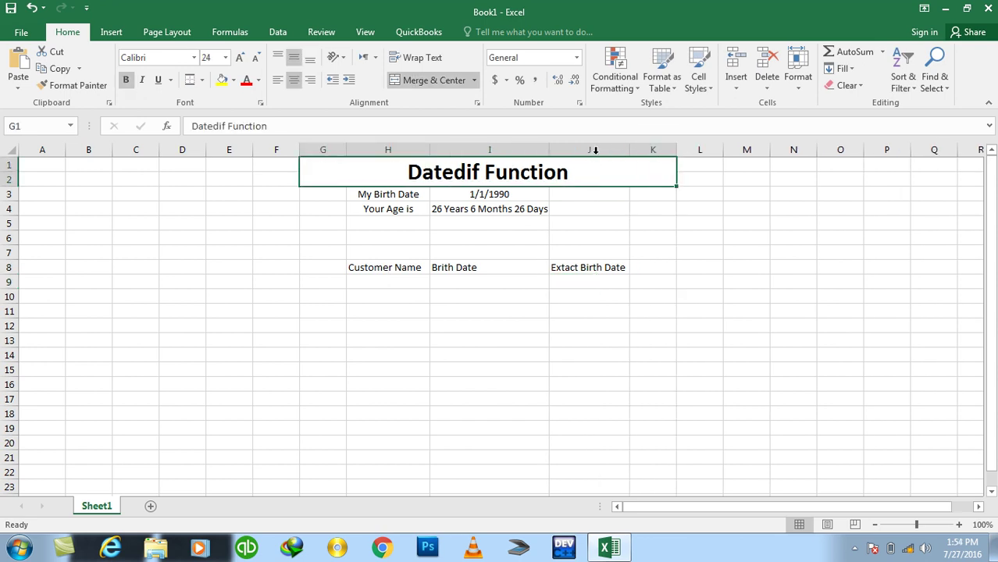
pyautogui.click(400, 279)
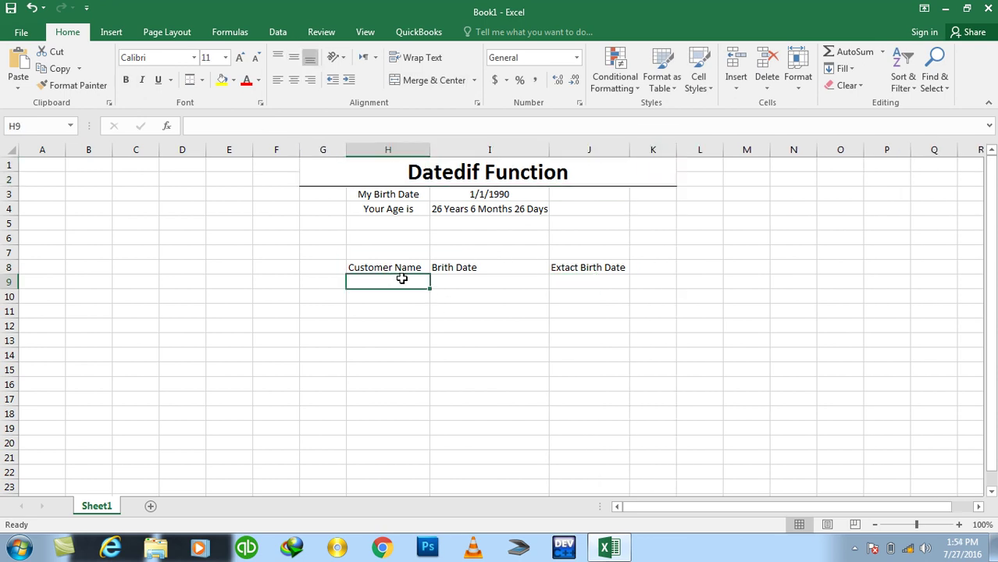
pyautogui.write('Ali')
pyautogui.press('Return')
pyautogui.write('wali')
pyautogui.press('Return')
pyautogui.write('khan')
pyautogui.press('Return')
pyautogui.press('Tab')
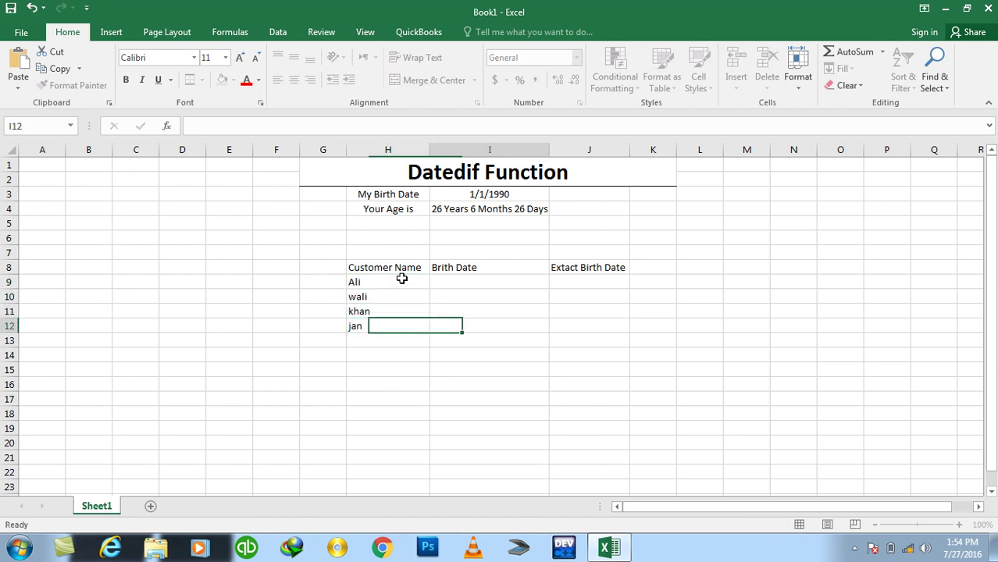
# Type the first birth date 10/10/1980 into I9, discarding a mistyped entry.
pyautogui.press('Up')
pyautogui.press('Up')
pyautogui.press('Up')
pyautogui.write('01/10')
pyautogui.press('BackSpace')
pyautogui.press('Escape')
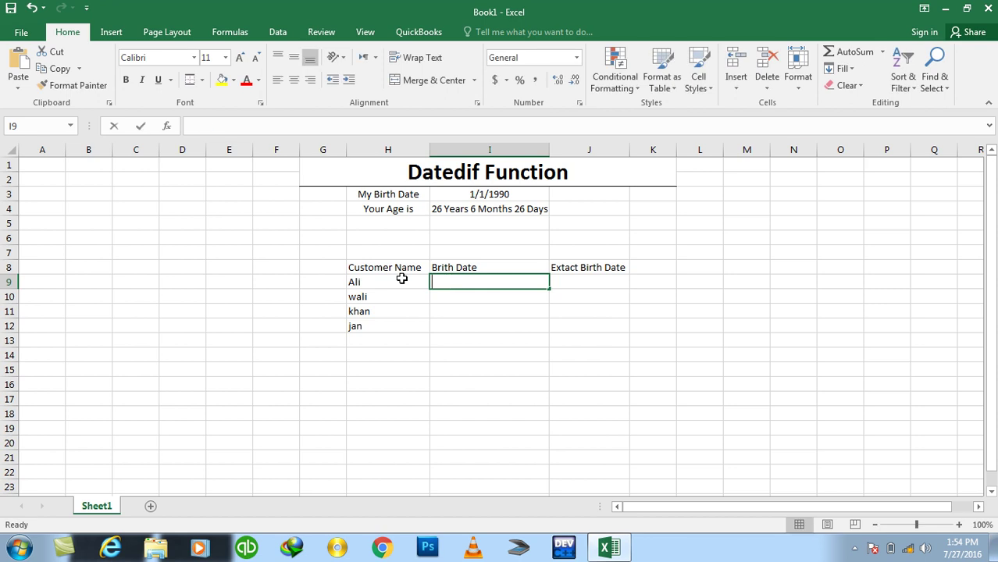
pyautogui.write('10/10/')
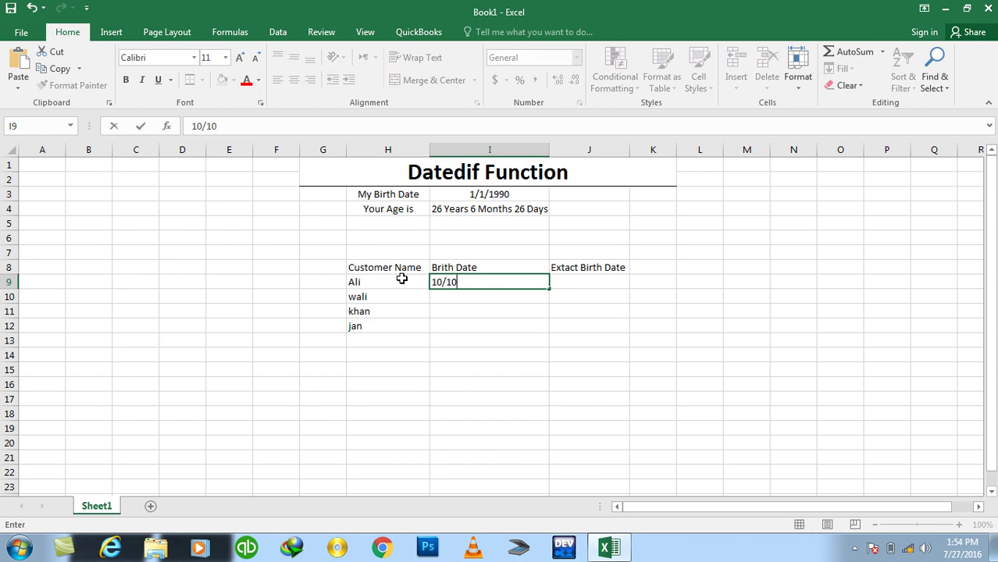
pyautogui.write('1980')
# Confirm 10/10/1980 and enter birth dates 1/1/1999 and 12/20/1988 in I10 and I11.
pyautogui.press('Return')
pyautogui.write('1/1/20')
pyautogui.press('BackSpace')
pyautogui.write('19')
pyautogui.press('BackSpace')
pyautogui.press('BackSpace')
pyautogui.press('BackSpace')
pyautogui.write('1999')
pyautogui.press('Return')
pyautogui.write('1/1')
pyautogui.press('BackSpace')
pyautogui.press('BackSpace')
pyautogui.press('BackSpace')
pyautogui.write('12/')
pyautogui.write('20/')
pyautogui.write('19')
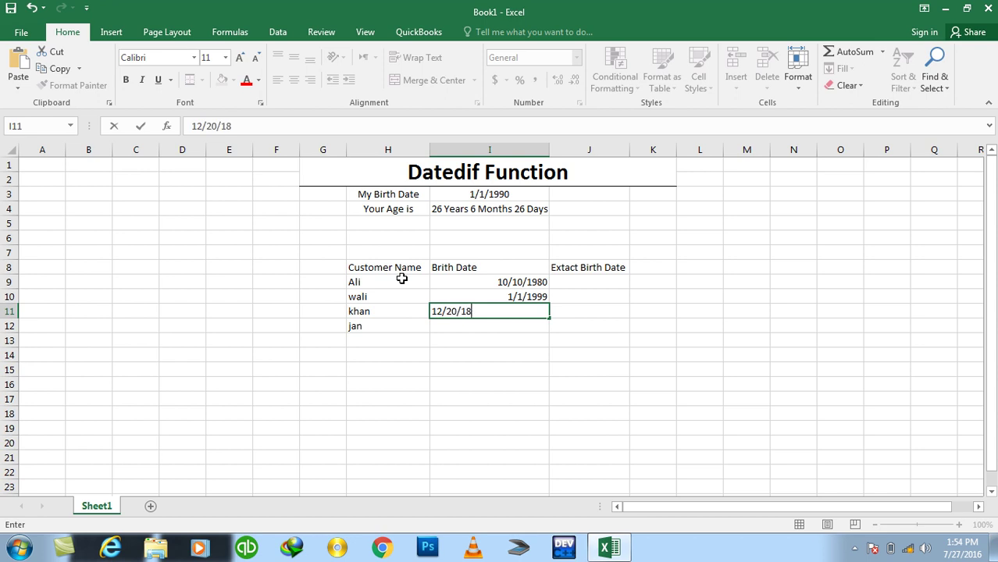
pyautogui.write('88')
pyautogui.press('Return')
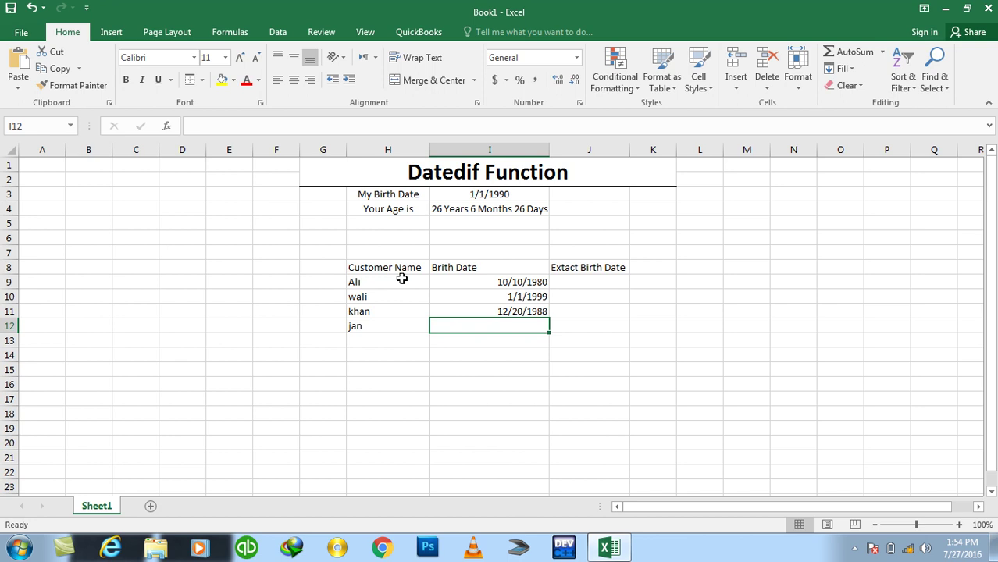
pyautogui.click(570, 279)
# Start the J9 formula with DATEDIF(I9,TODAY(),"Y")&" Years ".
pyautogui.write('=datedif(')
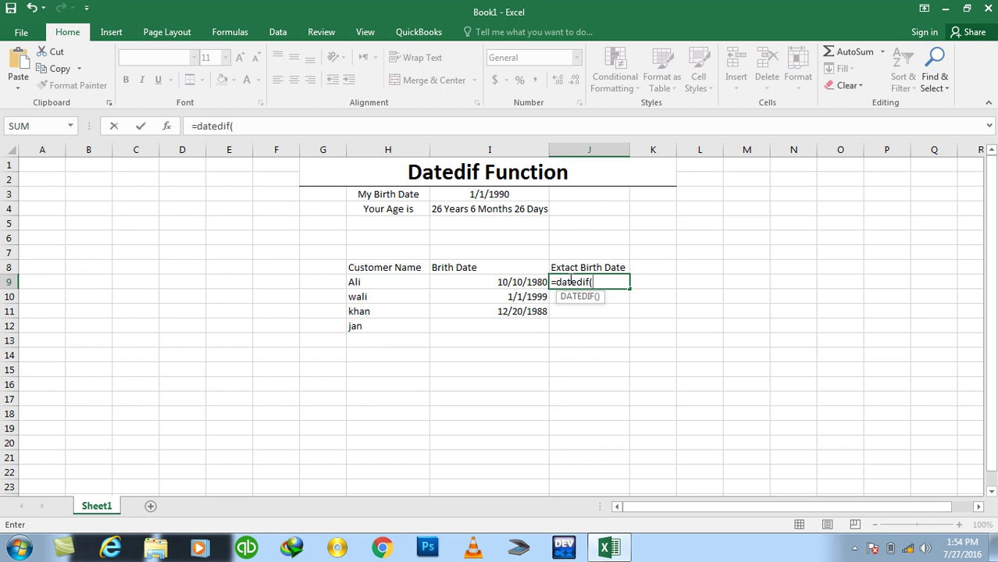
pyautogui.press('Left')
pyautogui.write(',today(),"Y")&')
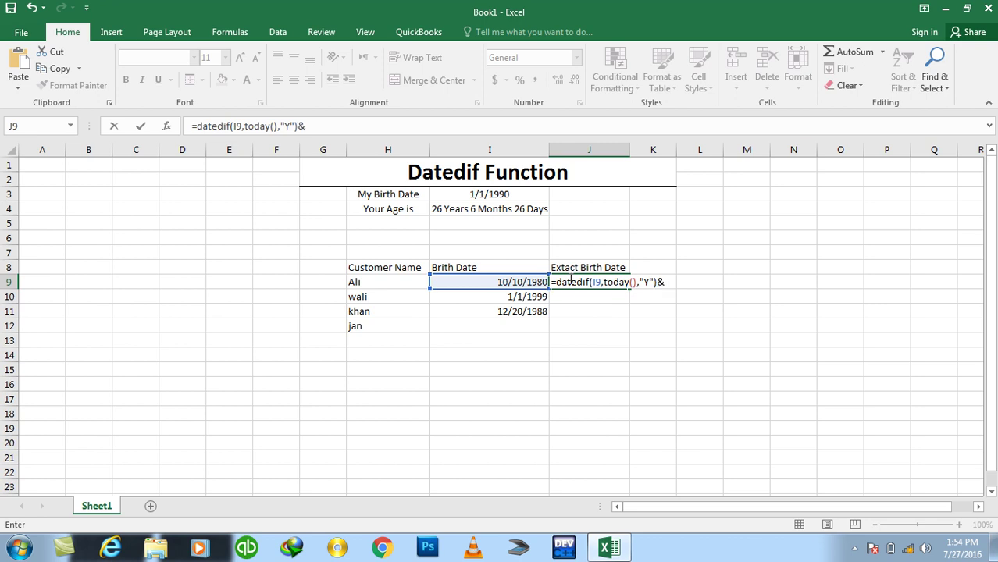
pyautogui.write('"')
pyautogui.write(' Year"')
pyautogui.press('BackSpace')
pyautogui.write('s "')
pyautogui.write('&Datedif(')
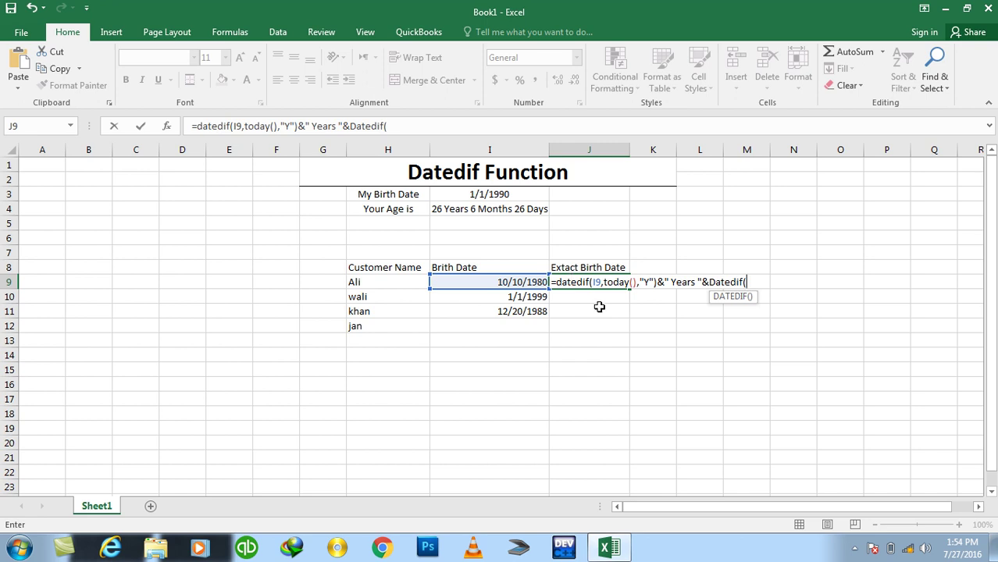
# Add the months DATEDIF part on I9 with the " Months " label to the J9 formula.
pyautogui.click(503, 282)
pyautogui.write(',today(),"MD"')
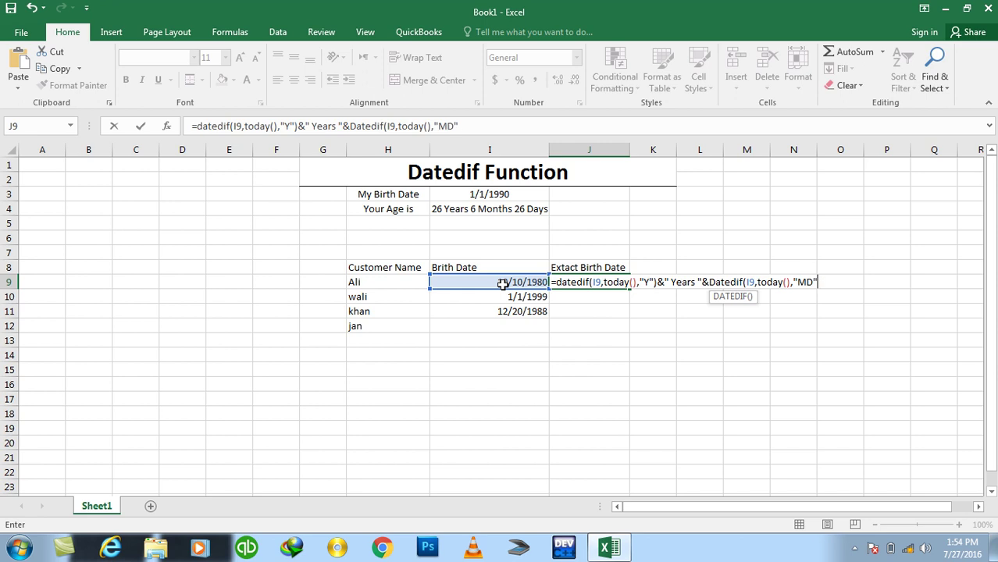
pyautogui.write('&"M')
pyautogui.press('BackSpace')
pyautogui.write('Months')
pyautogui.write(' "&')
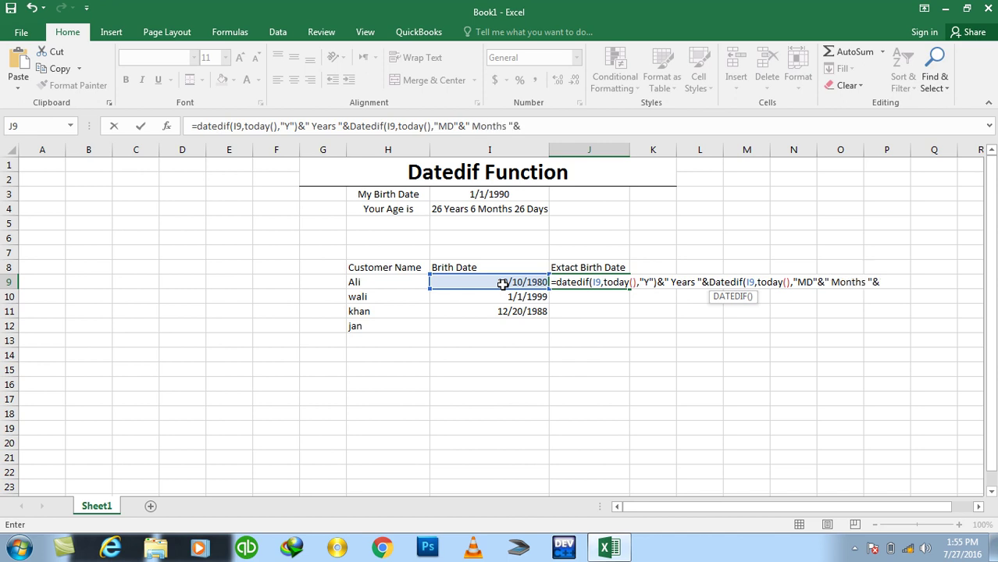
pyautogui.write('Dateddi')
pyautogui.press('BackSpace')
pyautogui.press('BackSpace')
pyautogui.write('if')
pyautogui.write('(')
# Finish the J9 formula with the "MD" days part and " Days", confirming it.
pyautogui.click(502, 285)
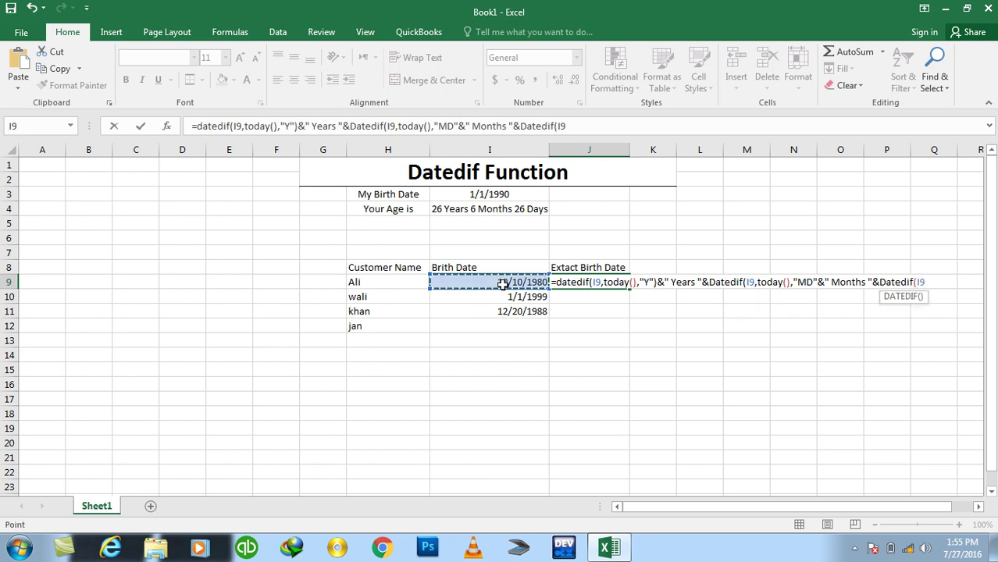
pyautogui.write(',today(),"MD')
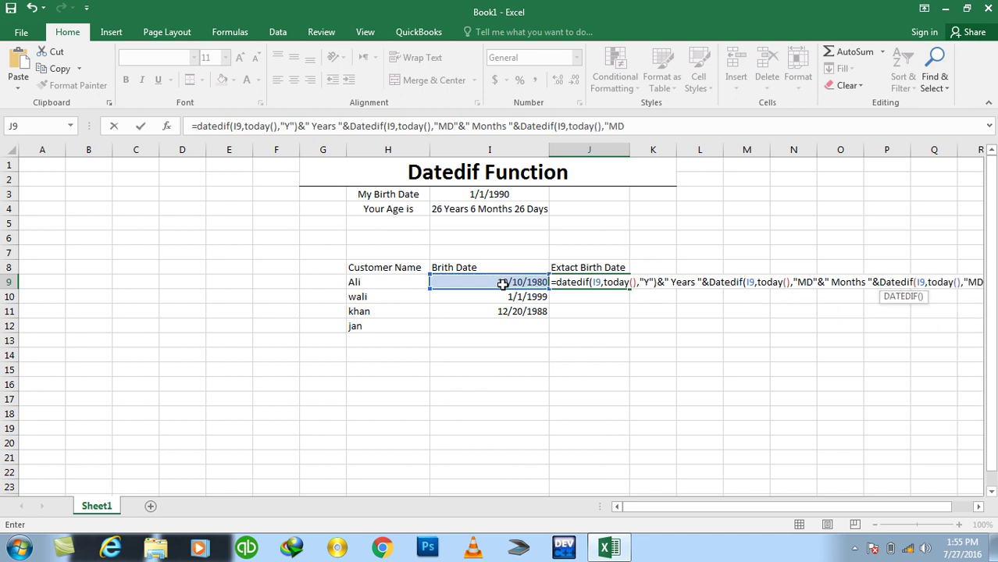
pyautogui.write('"&')
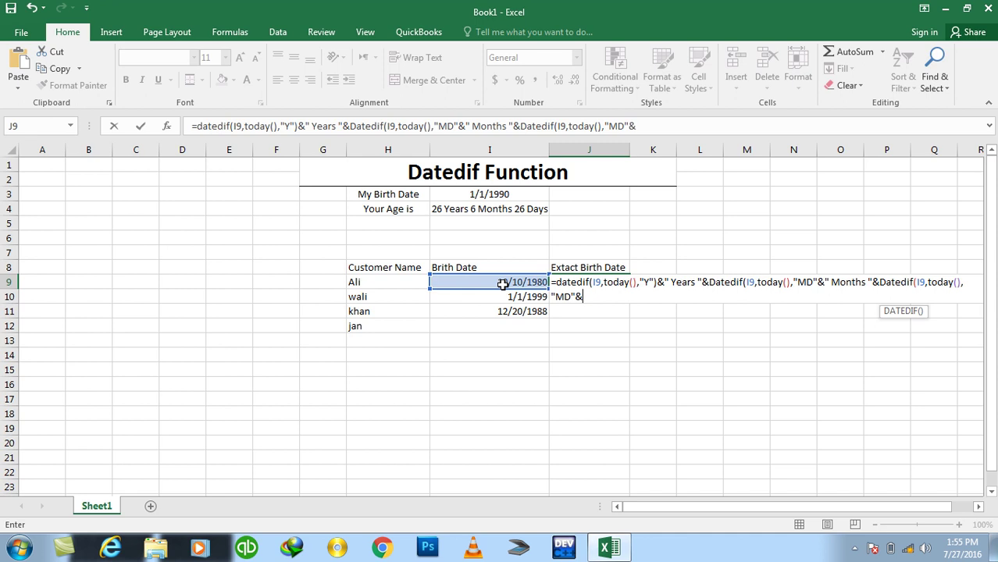
pyautogui.write('"')
pyautogui.write(' Days"')
pyautogui.press('Return')
pyautogui.press('Return')
pyautogui.press('Up')
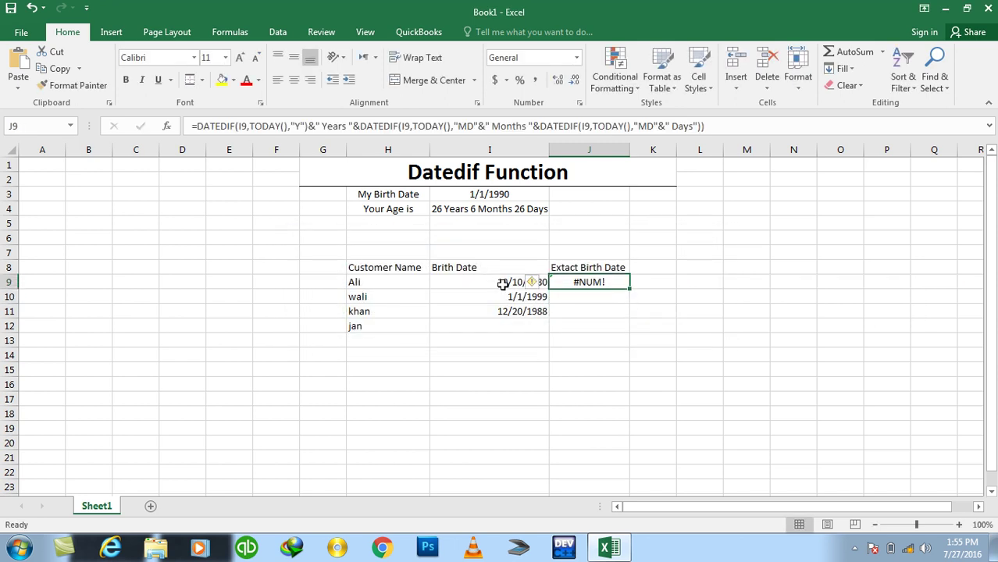
# Correct the J9 formula's parentheses so it returns 35 Years 17 Months 17 Days.
pyautogui.press('F2')
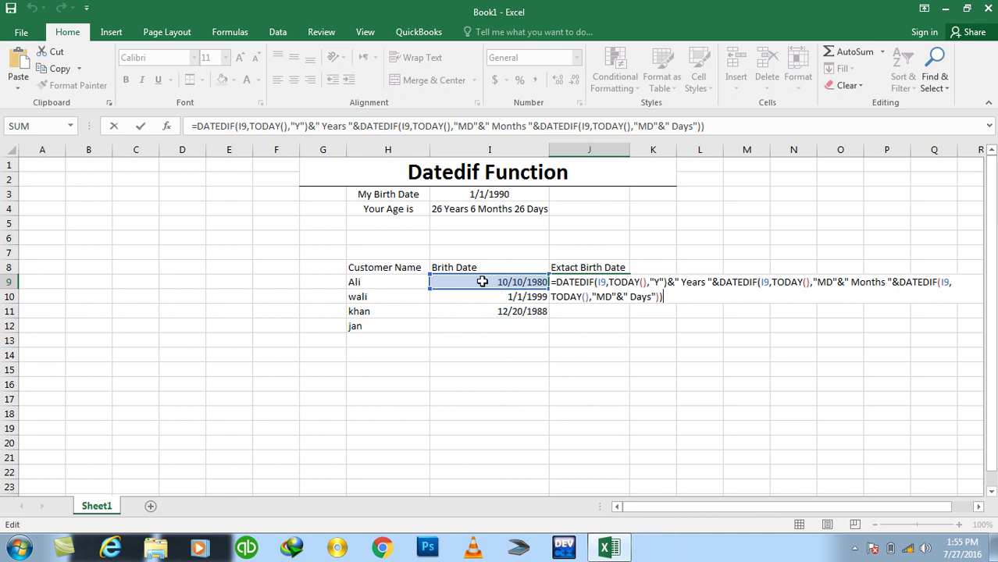
pyautogui.press('BackSpace')
pyautogui.press('BackSpace')
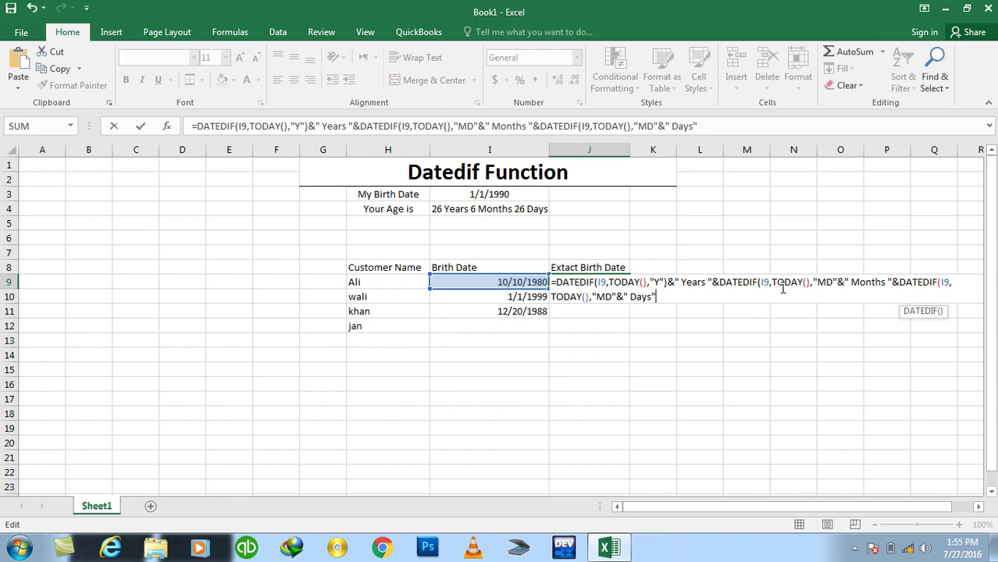
pyautogui.click(836, 282)
pyautogui.write(')')
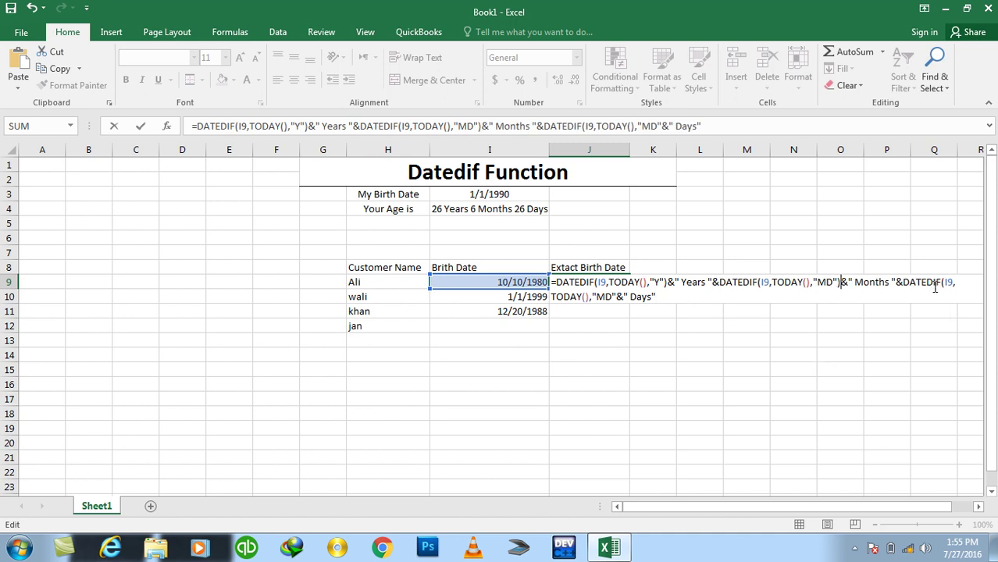
pyautogui.click(617, 297)
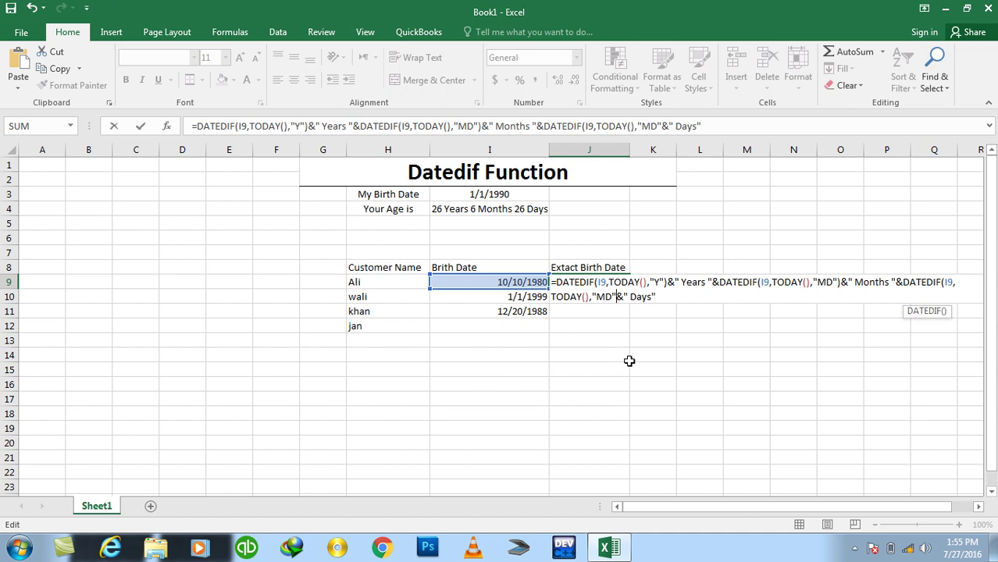
pyautogui.write(')')
pyautogui.press('Return')
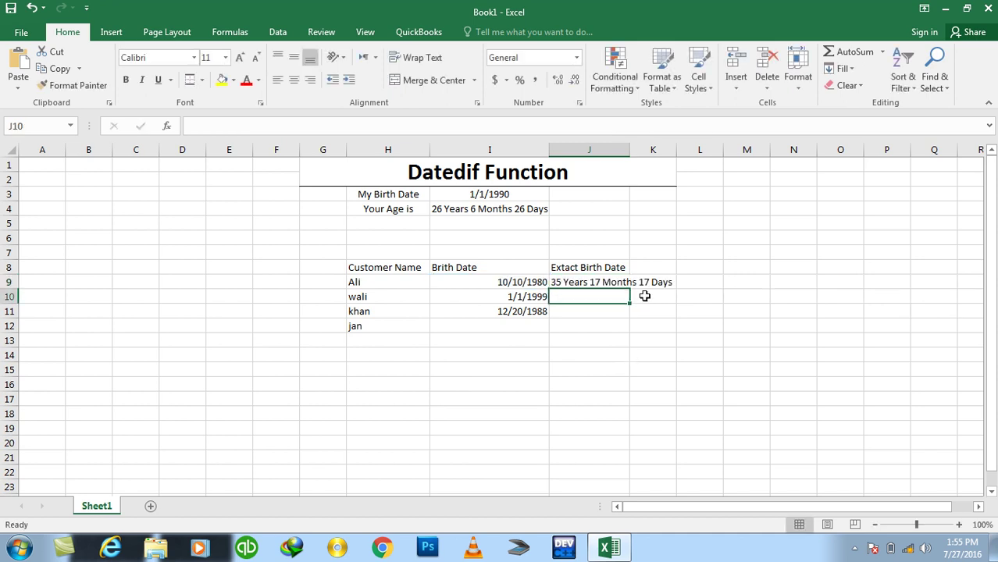
# Autofit column J and fill the J9 age formula down the column with Ctrl+D.
pyautogui.doubleClick(630, 149)
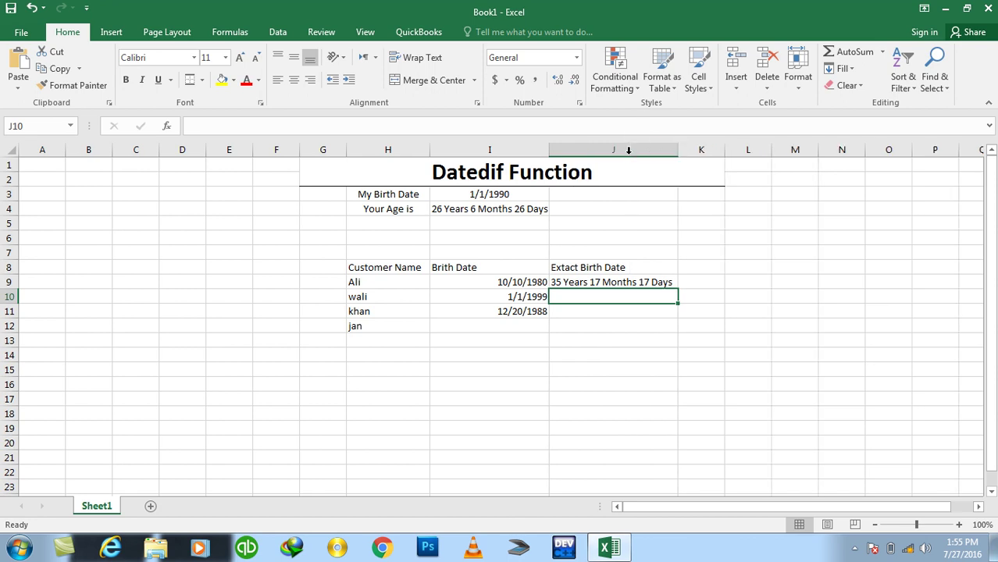
pyautogui.click(628, 150)
pyautogui.moveTo(601, 280); pyautogui.dragTo(596, 403)
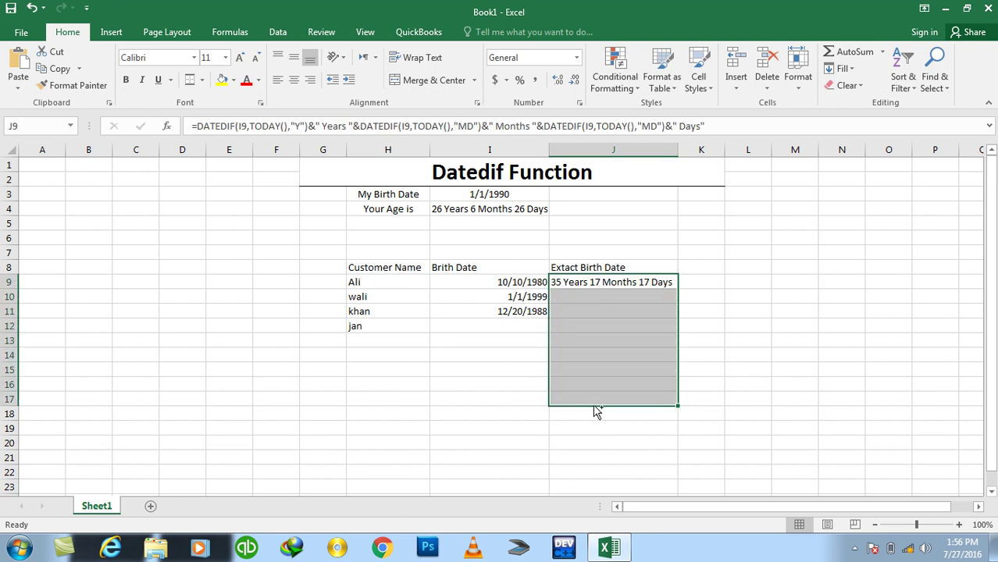
pyautogui.hotkey('ctrl', 'd')
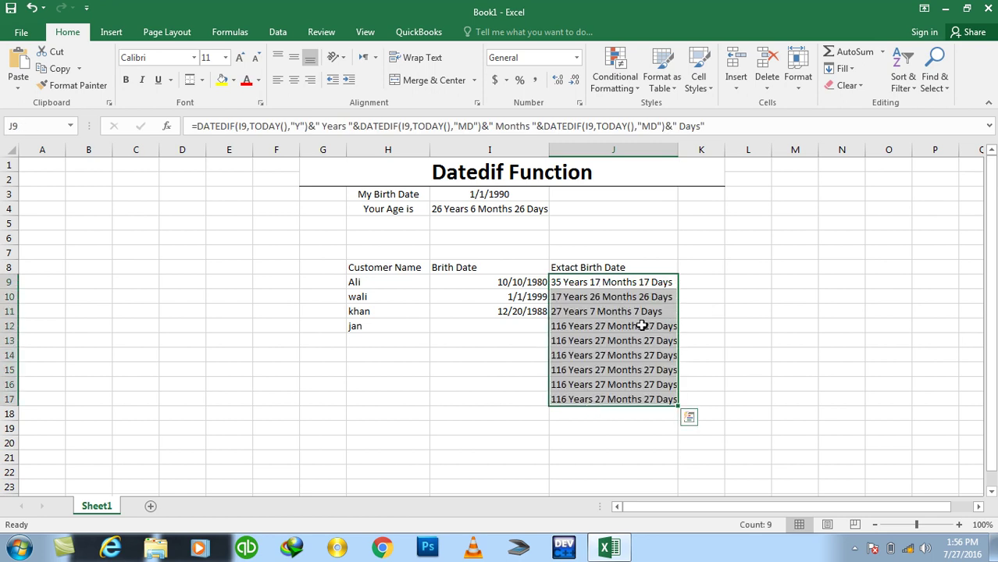
# Clear the surplus formulas in J12:J17, leaving ages only in J9:J11.
pyautogui.moveTo(615, 328); pyautogui.dragTo(606, 400)
pyautogui.press('Delete')
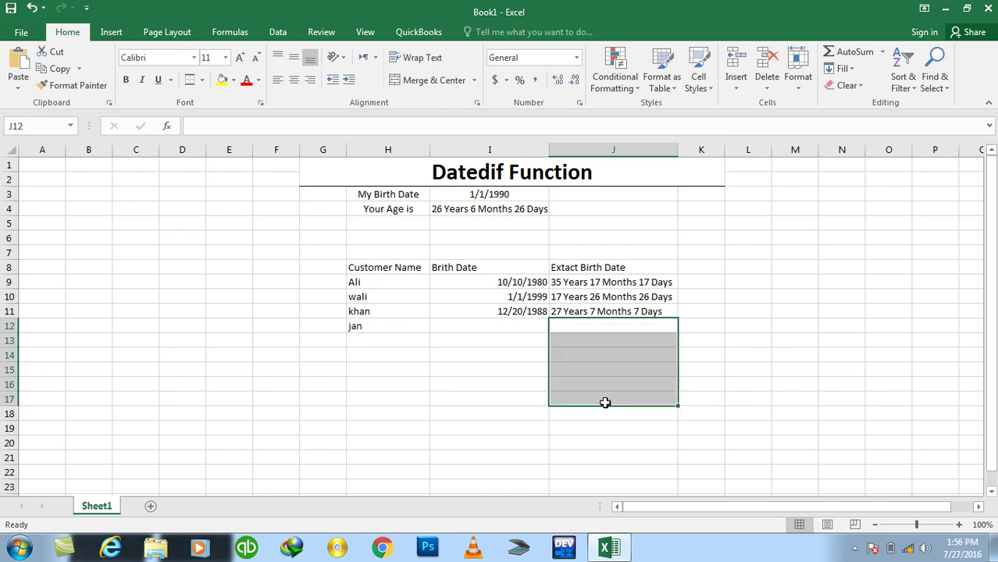
pyautogui.click(561, 284)
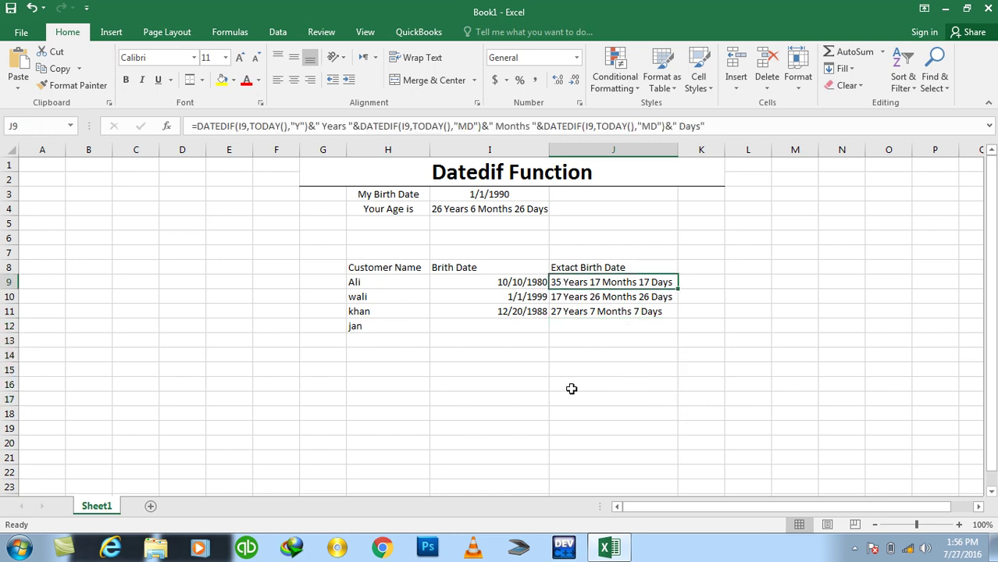